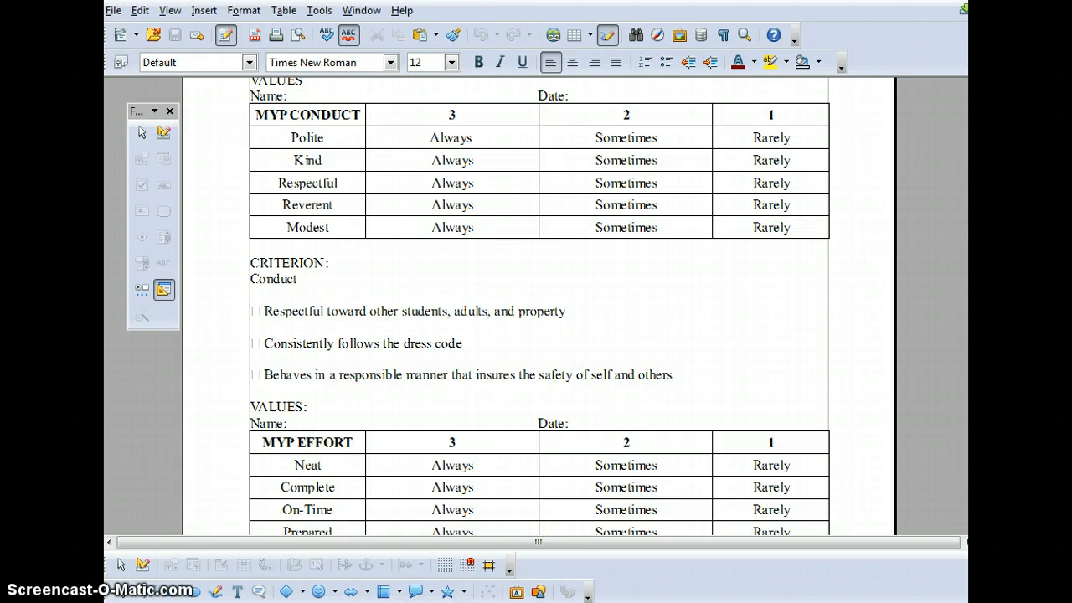
- Switch to PowerTeacher in Chrome and open the gradebook with its old launcher
mouse_move(582, 602)
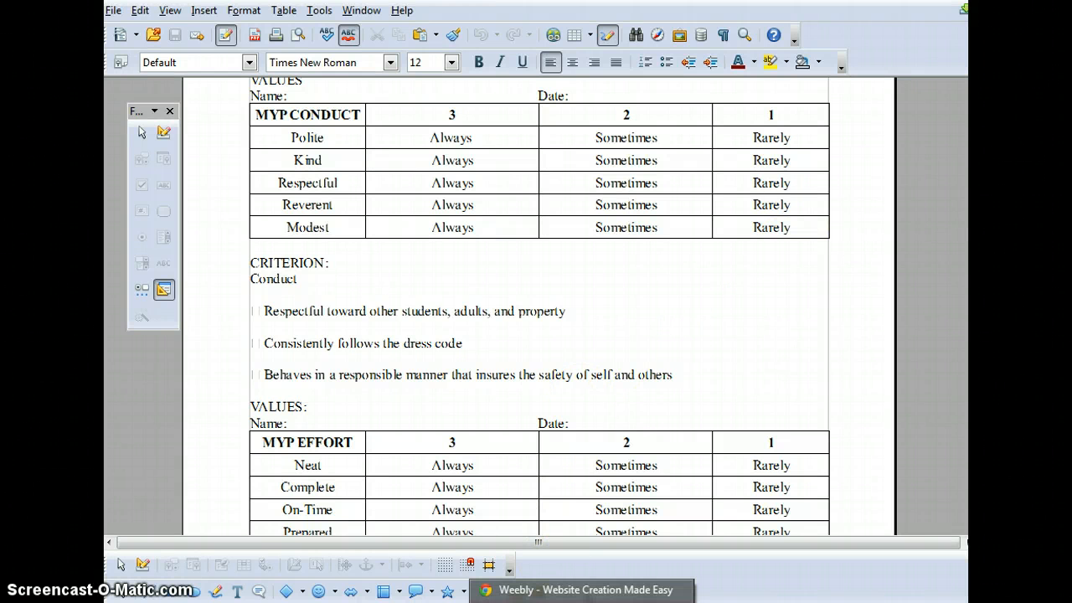
click(536, 589)
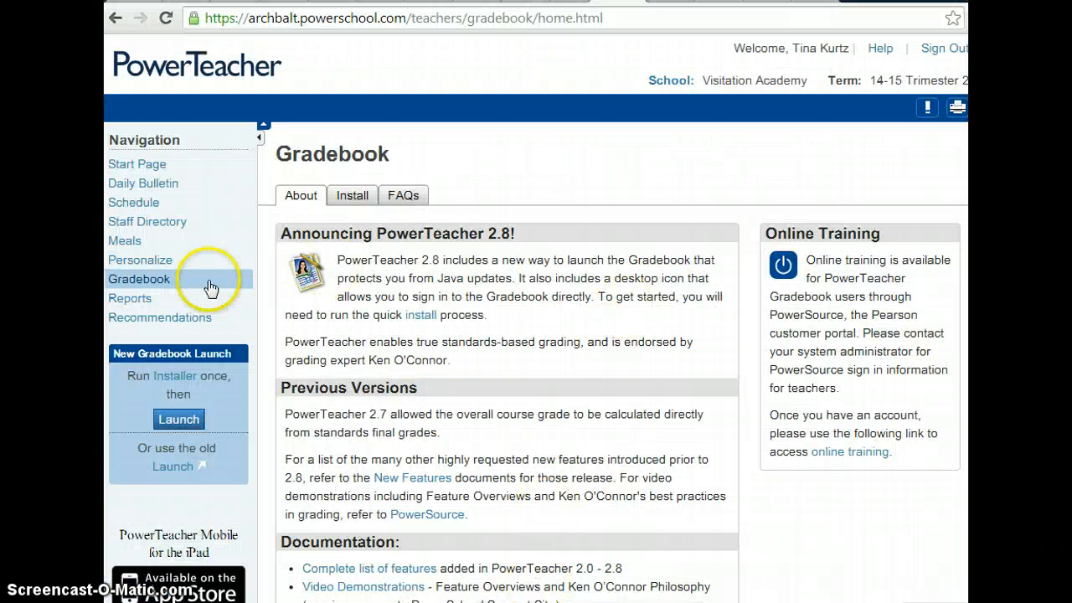
click(162, 283)
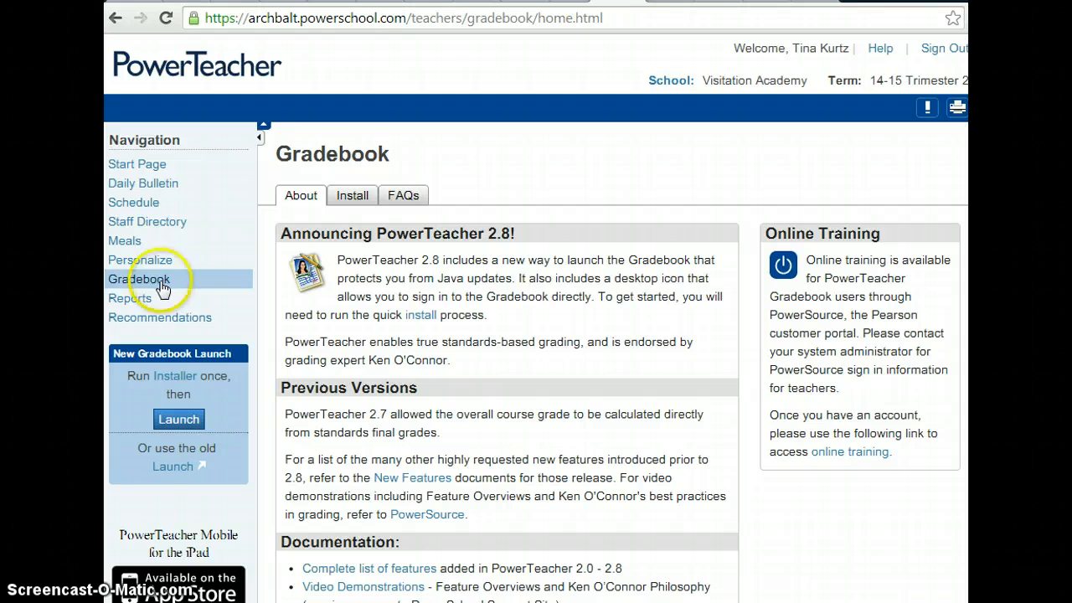
click(176, 466)
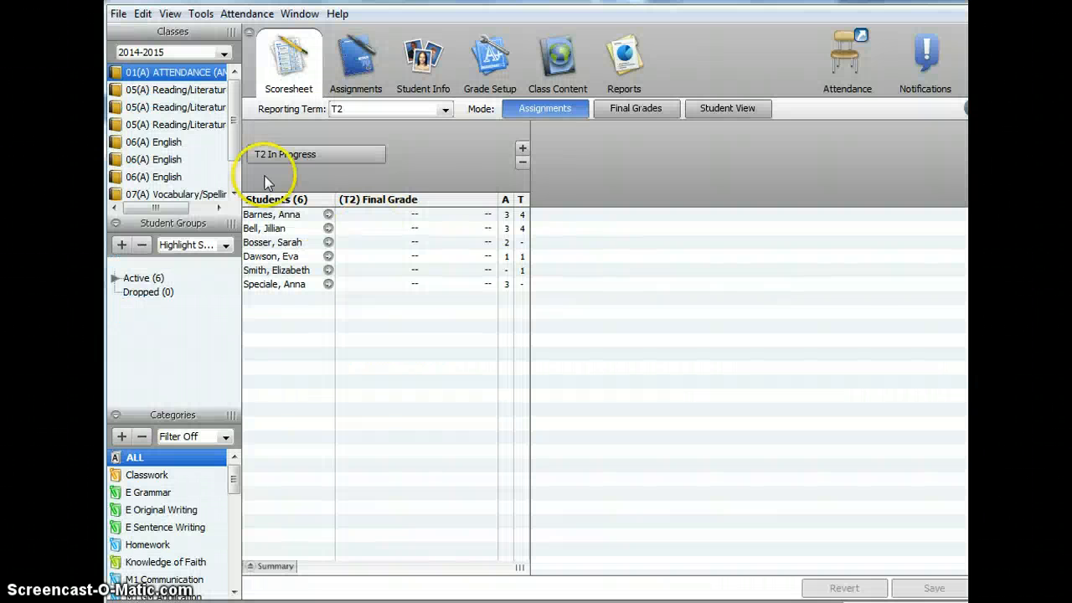
- Start a new assignment in the first 05(A) Reading/Literature class
click(170, 89)
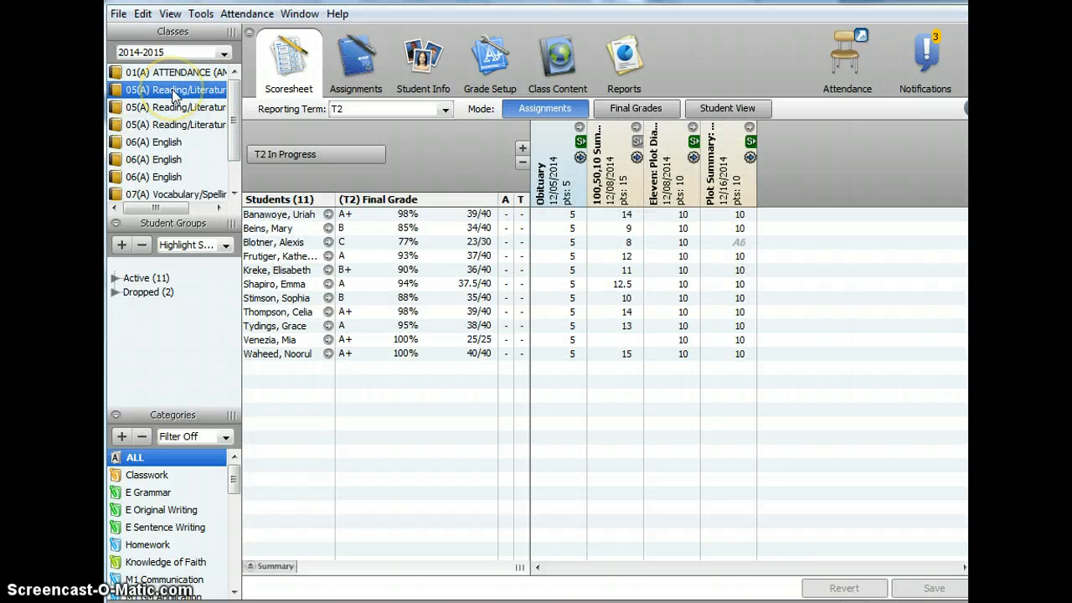
click(362, 59)
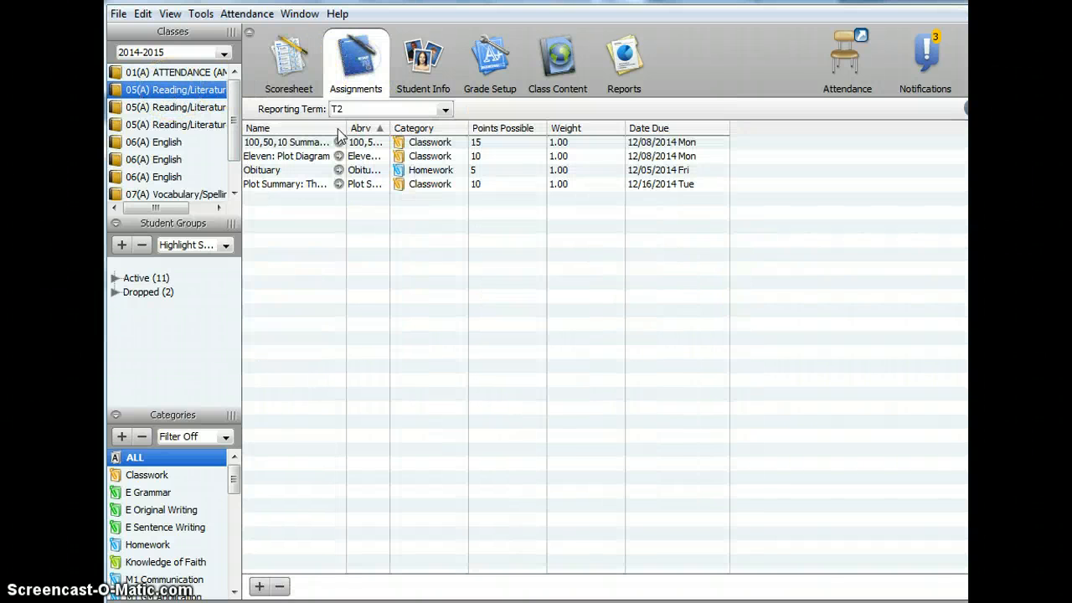
click(260, 587)
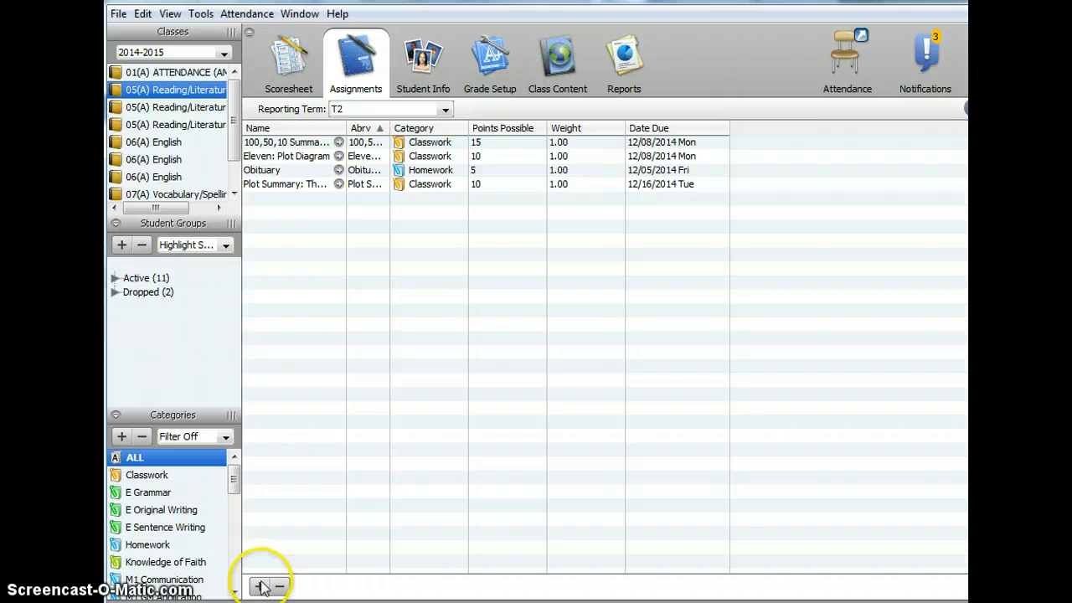
click(260, 586)
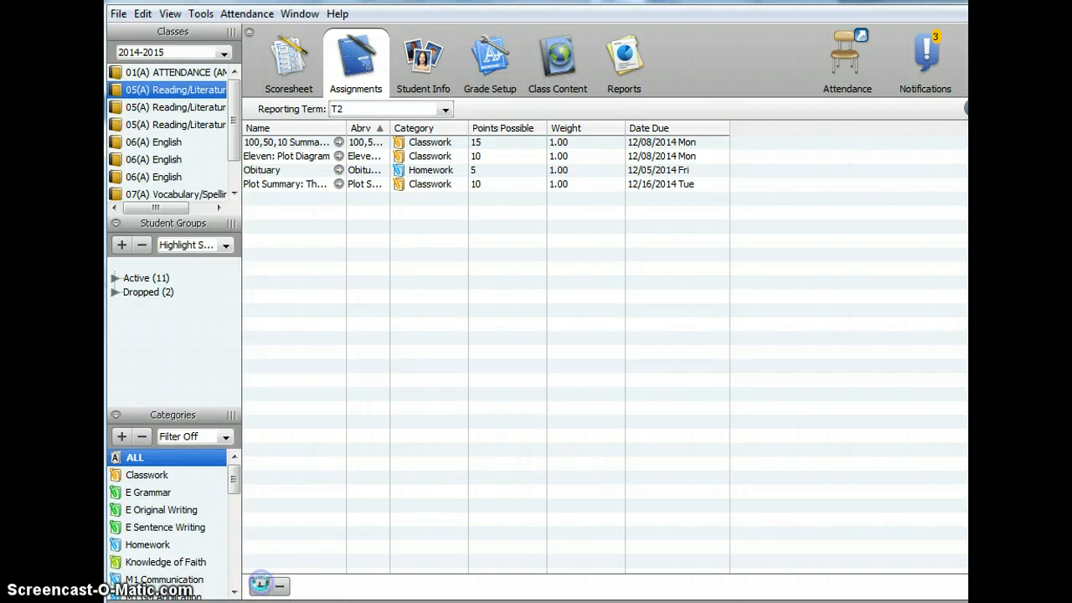
- Name the new assignment "Conduct 2/9" and assign it to the Classwork category
click(287, 335)
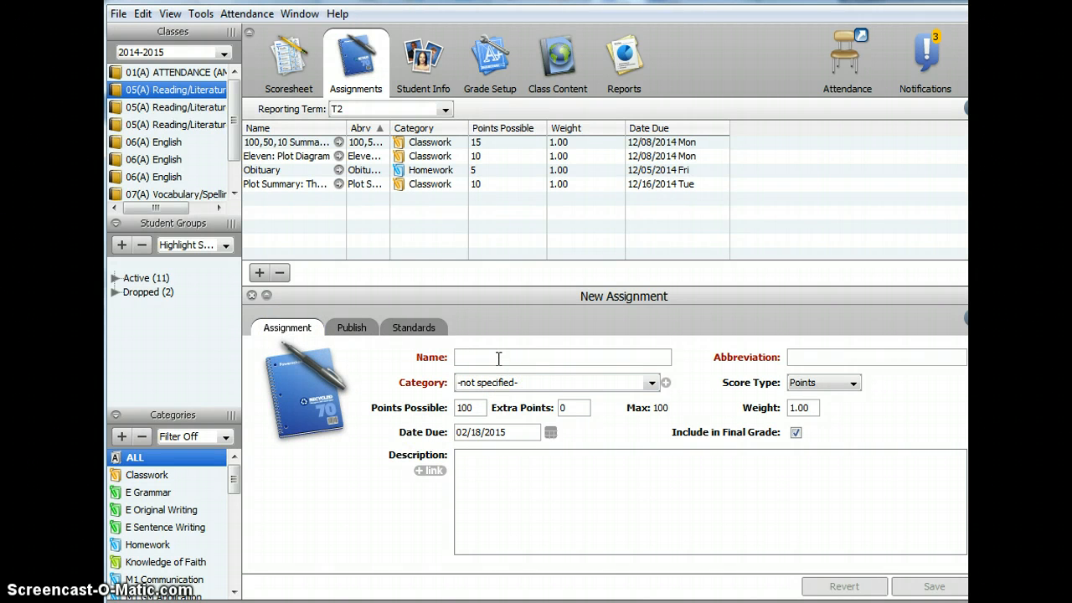
text(Con)
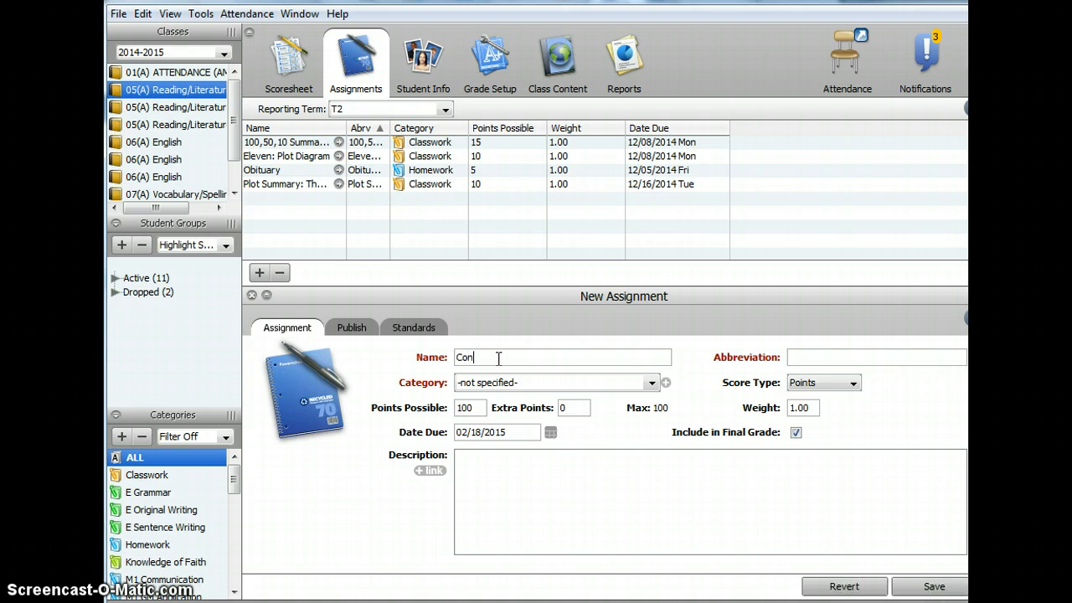
text(duct)
text( 2)
text(0)
text(9)
click(651, 384)
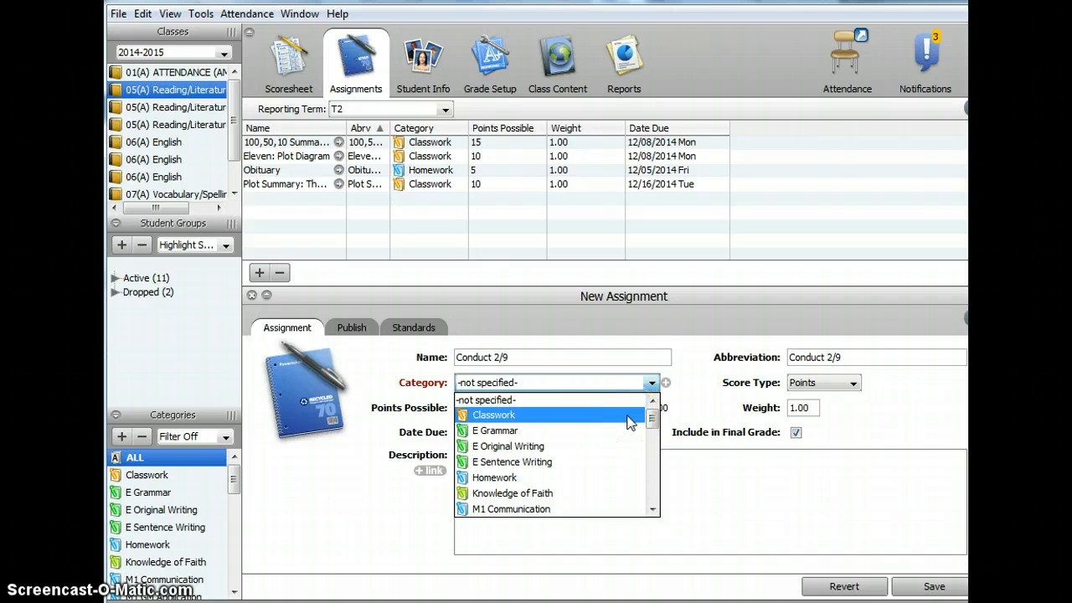
click(631, 416)
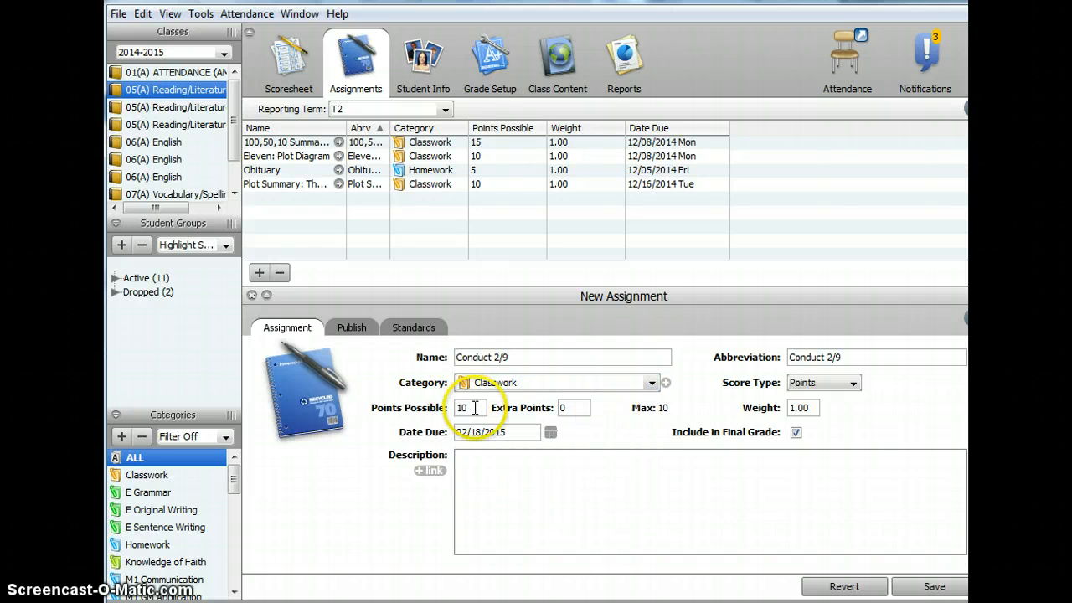
- Set the assignment's points possible to 15 and its due date to 02/09/2015
double_click(475, 408)
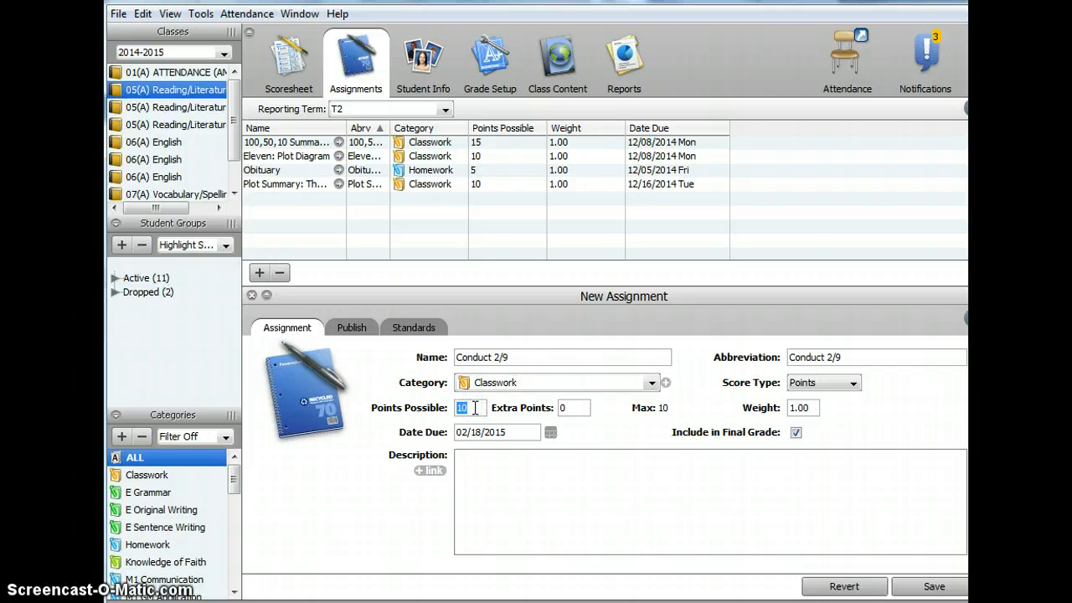
text(15)
click(551, 433)
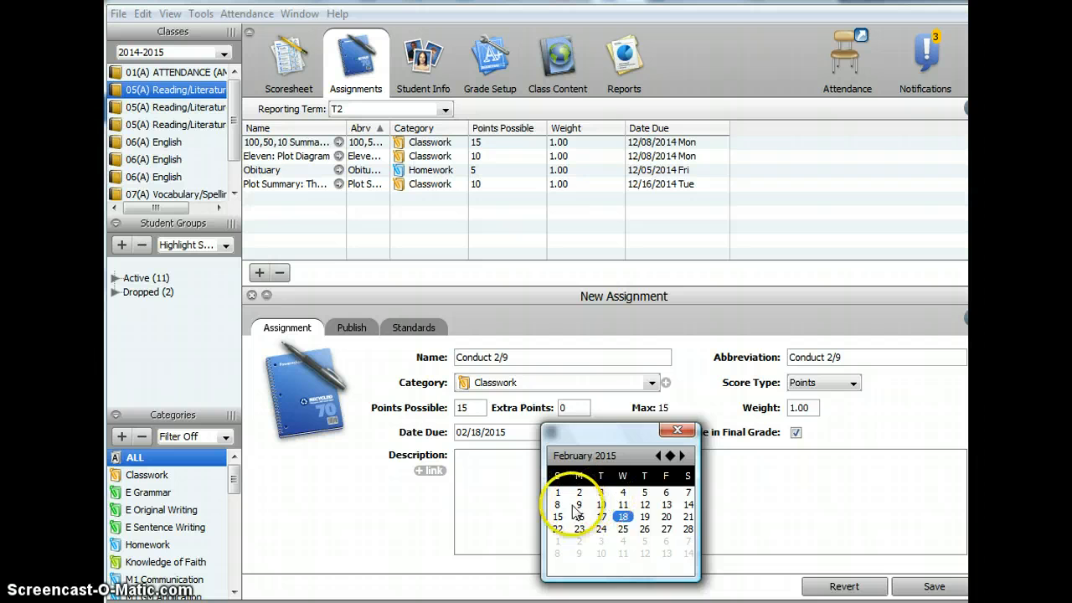
click(577, 506)
click(484, 356)
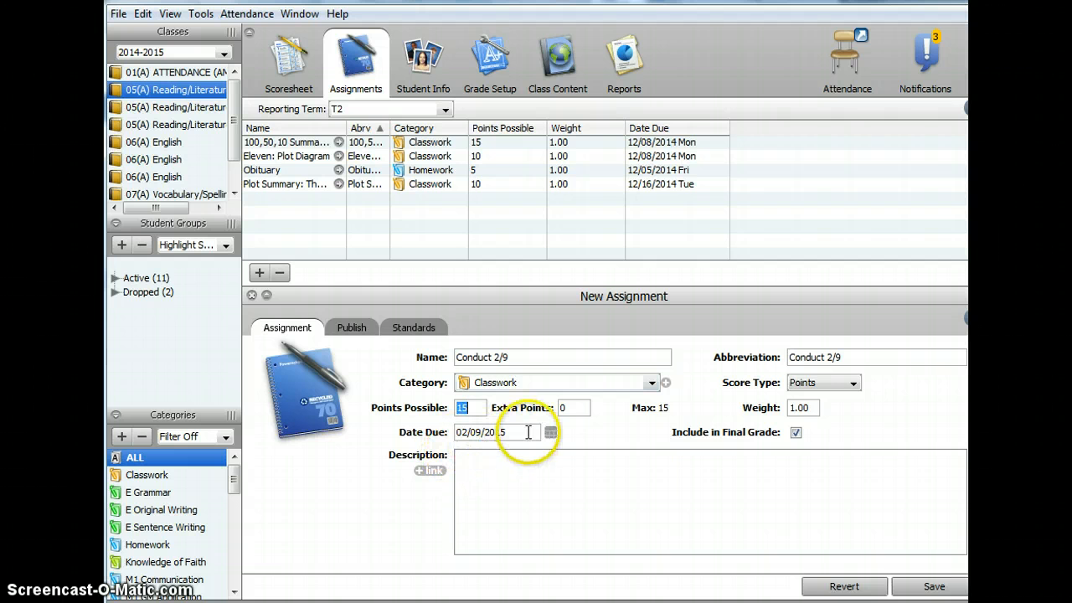
- Exclude the assignment from the final grade, link it to the Conduct standard and save it
click(797, 433)
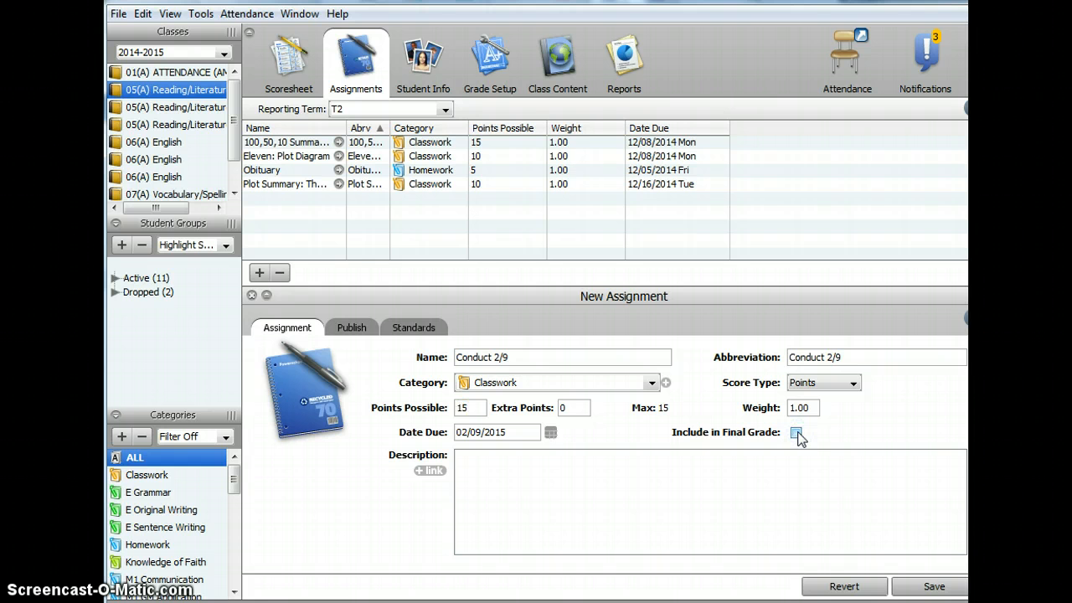
click(422, 331)
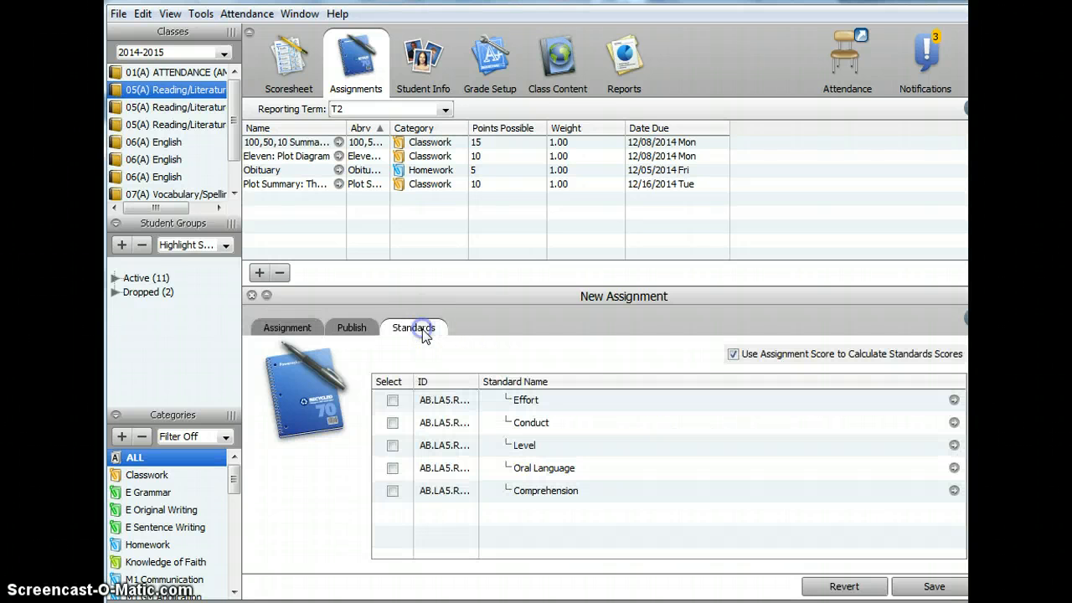
click(392, 423)
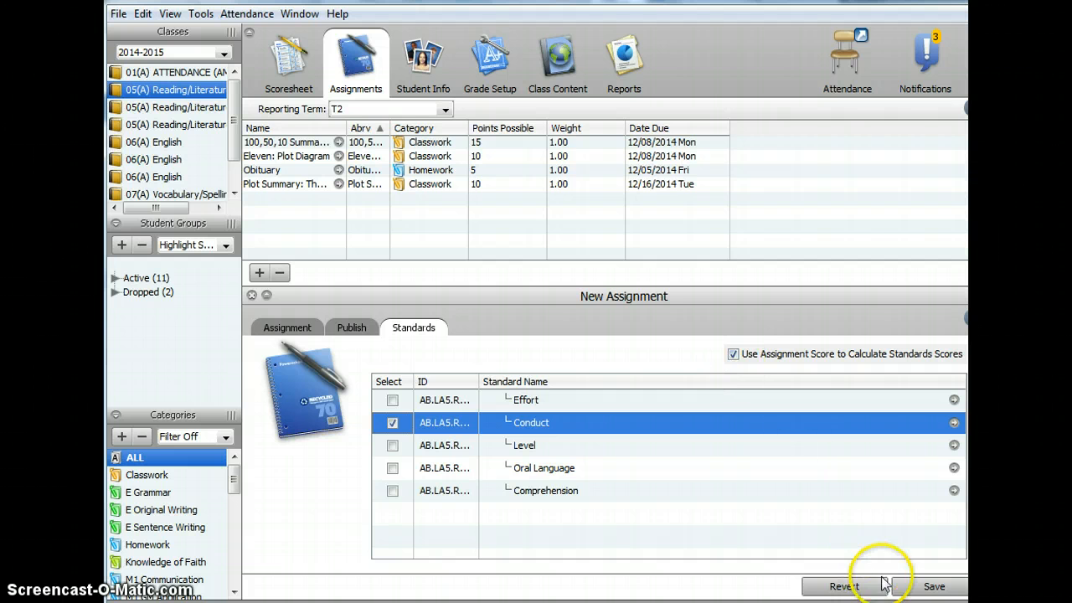
click(911, 587)
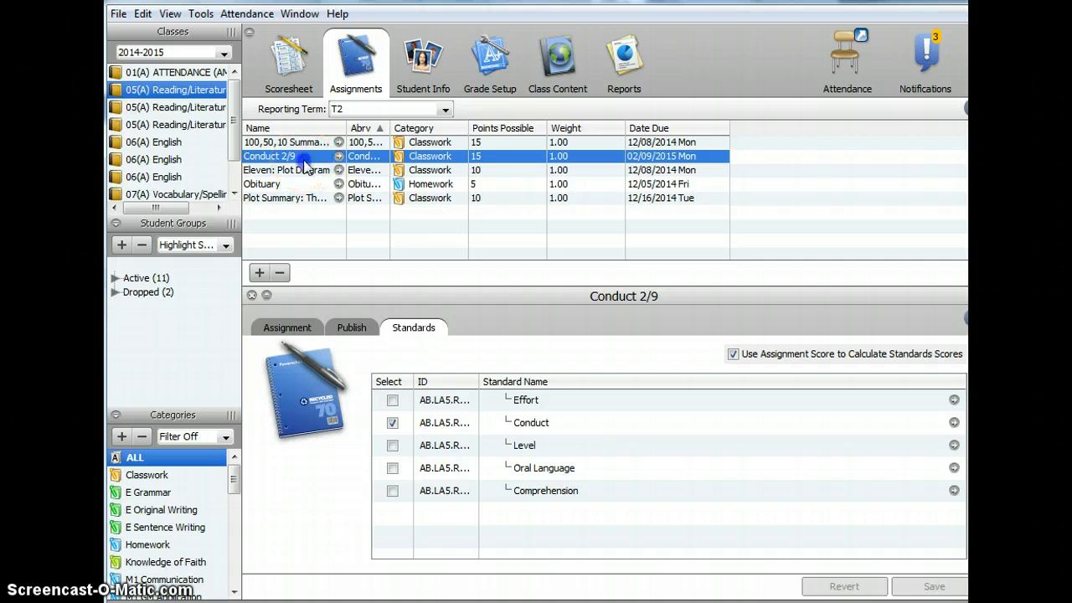
- In the scoresheet's Conduct 2/9 column, enter 11, 11, 14 and 12 for the first four students
click(296, 66)
click(778, 217)
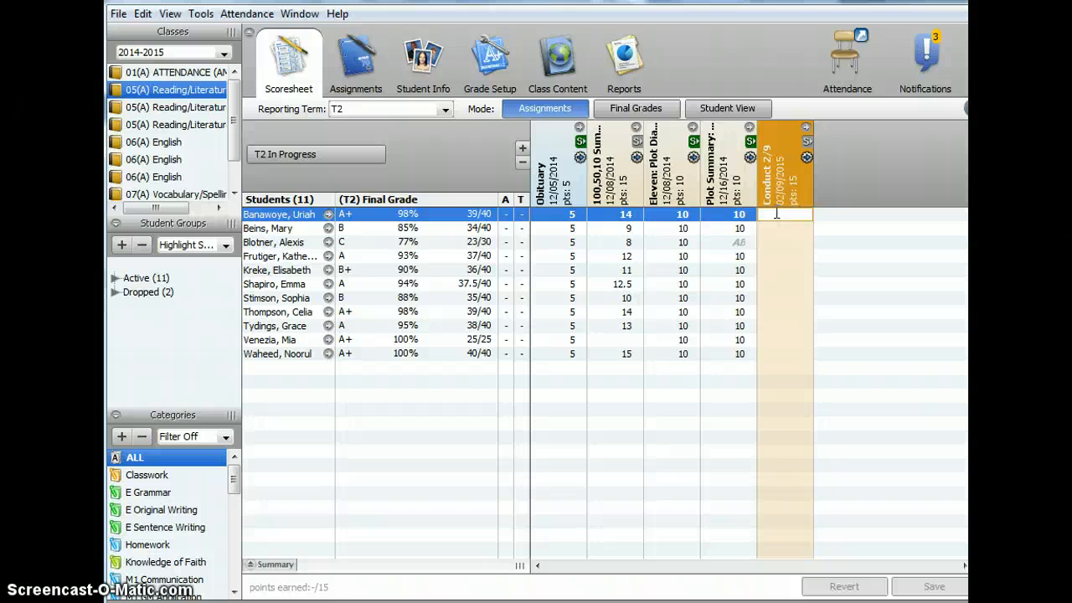
text(11)
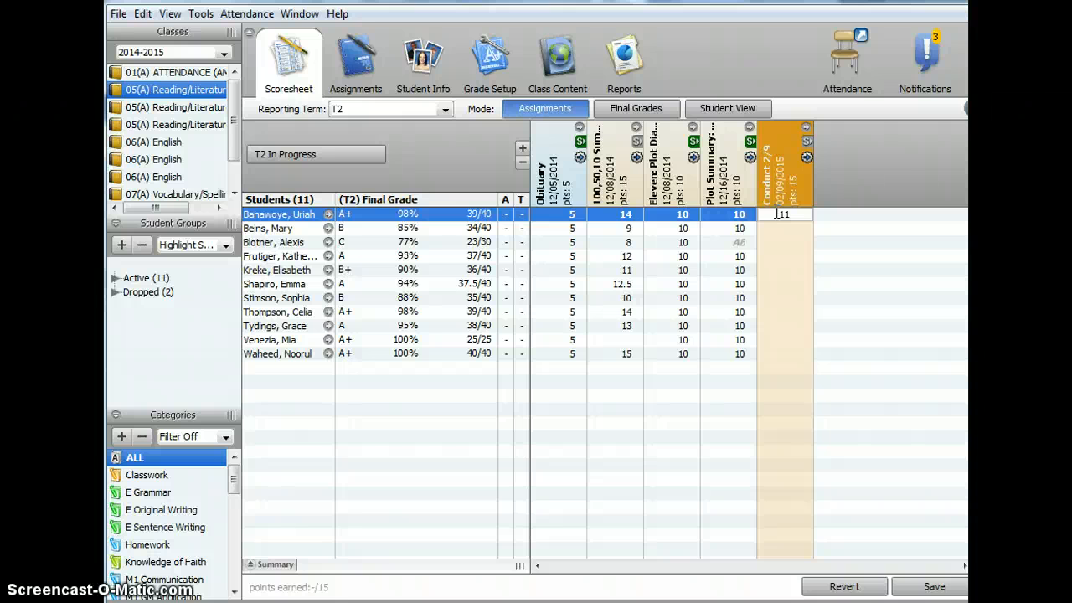
key(Return)
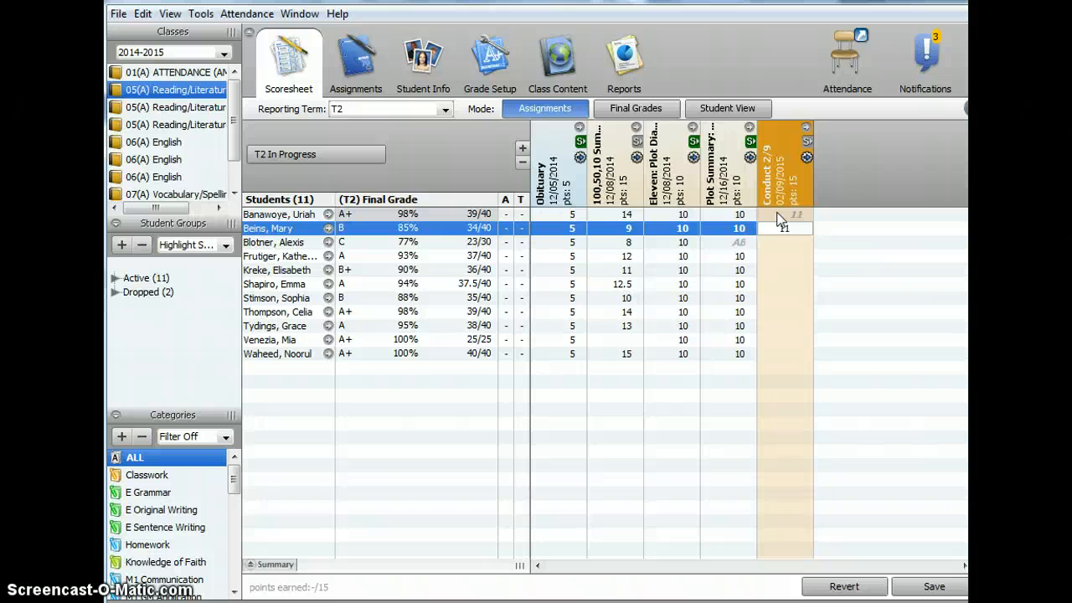
key(Return)
text(1)
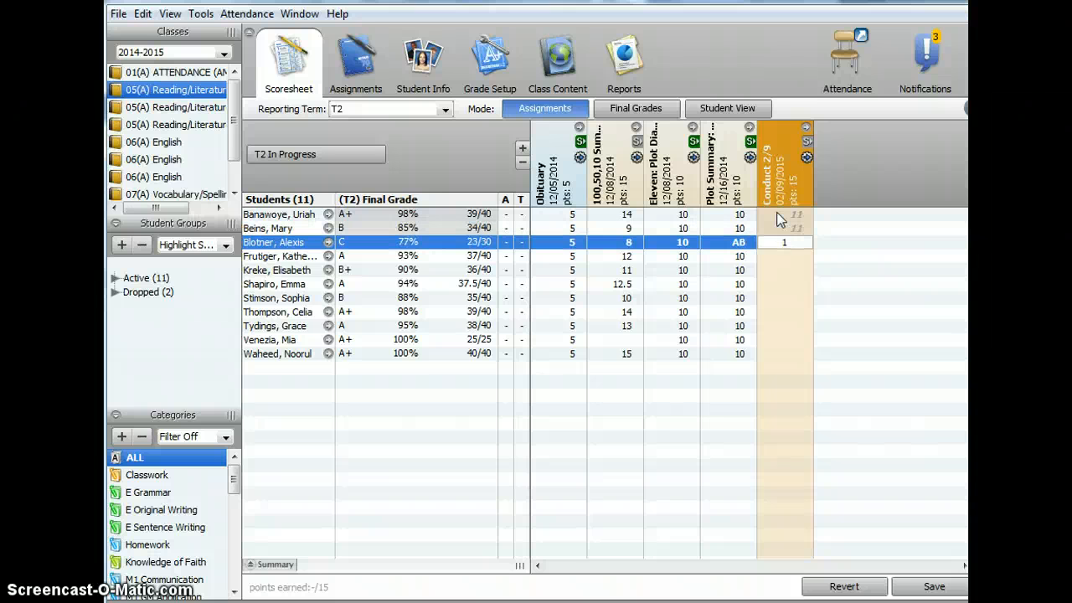
text(4)
key(Return)
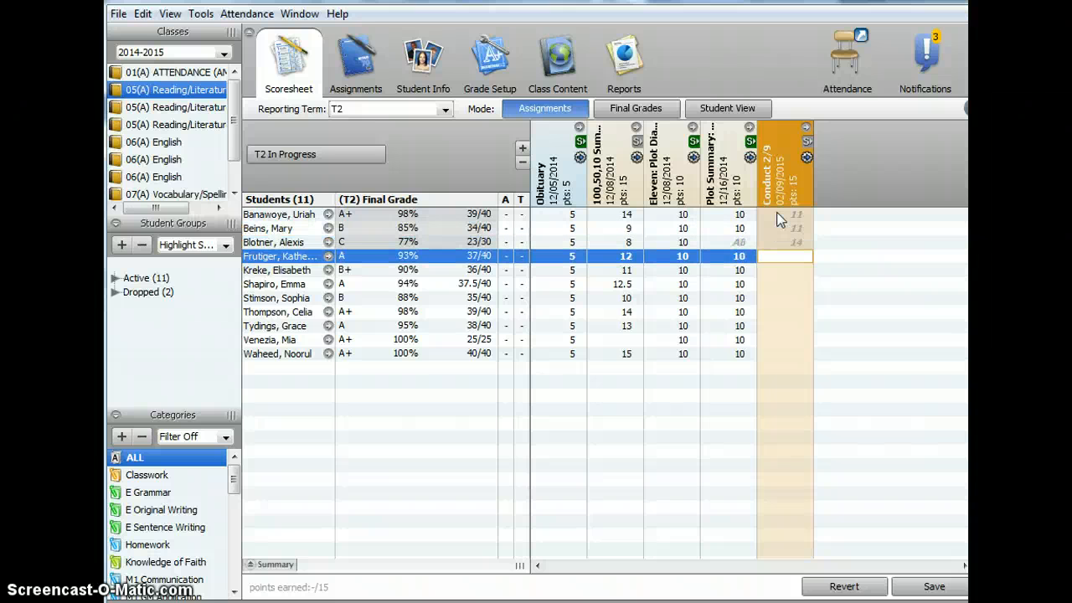
text(12)
key(Return)
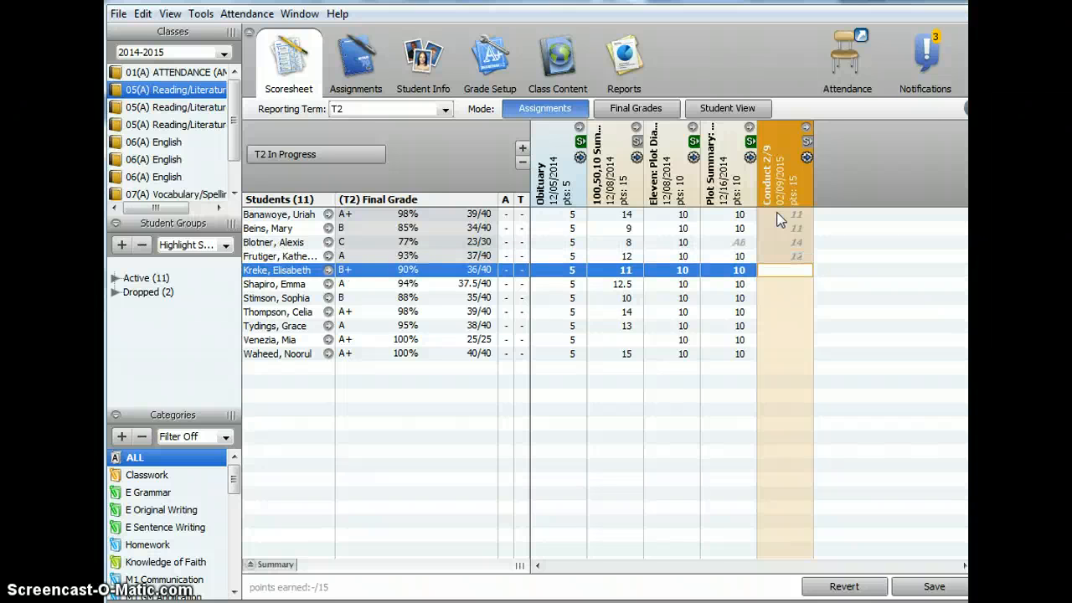
- Enter Conduct 2/9 scores of 15, 15, 14 and 15 for the fifth to eighth students
text(15)
key(Return)
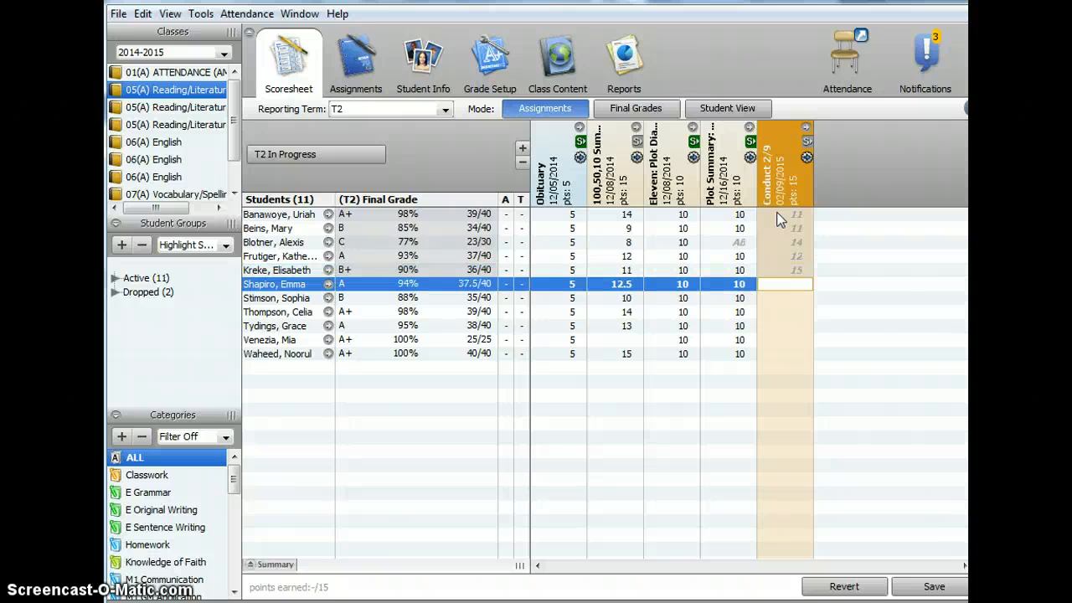
text(15)
key(Return)
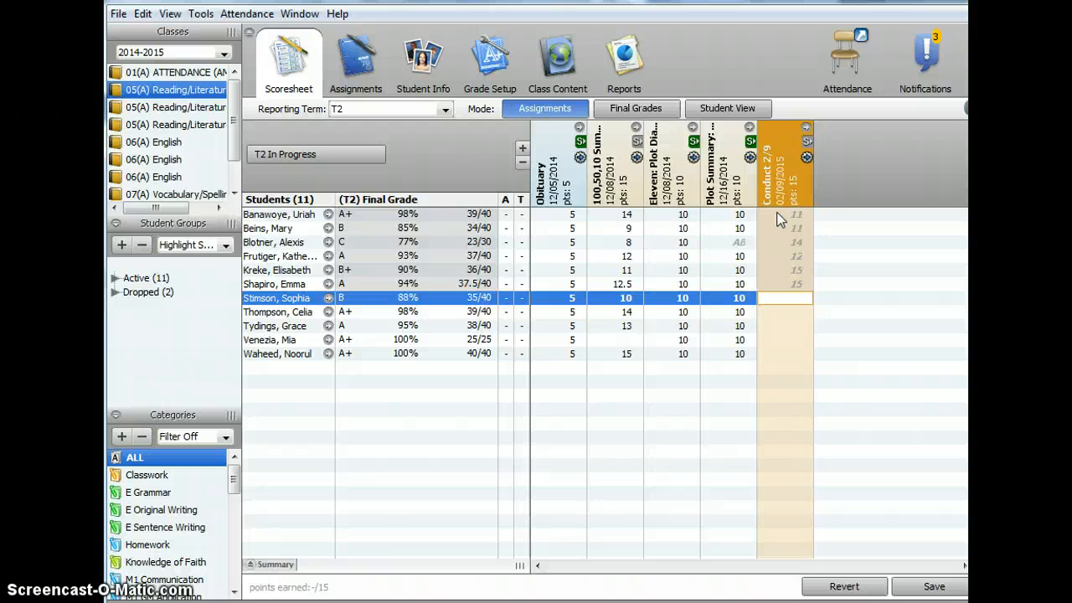
text(14)
key(Return)
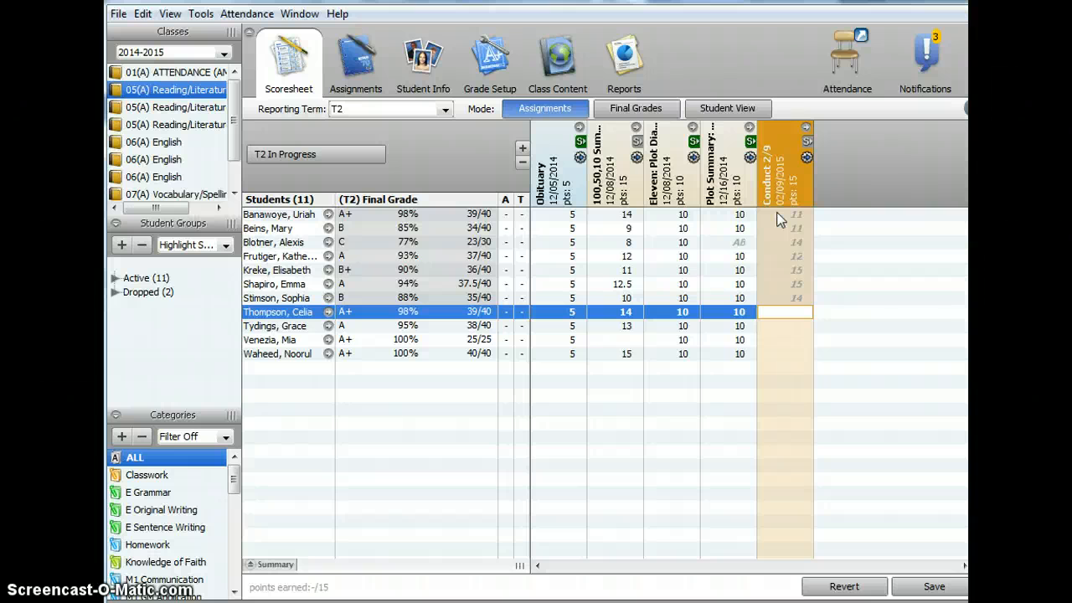
text(15)
key(Return)
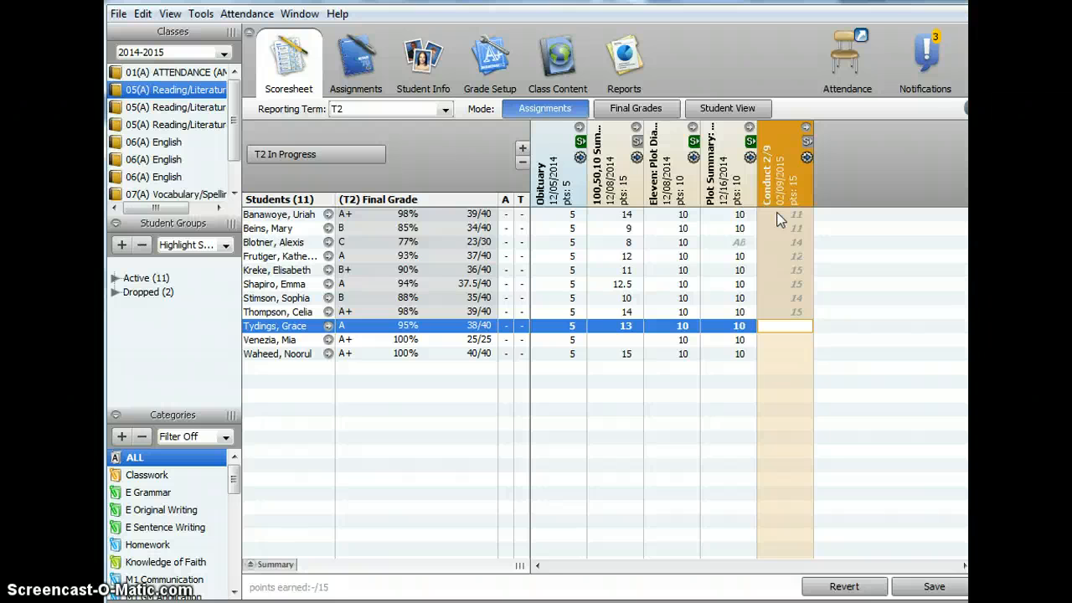
- Enter a Conduct 2/9 score of 14 for each of the last three students
text(15)
key(BackSpace)
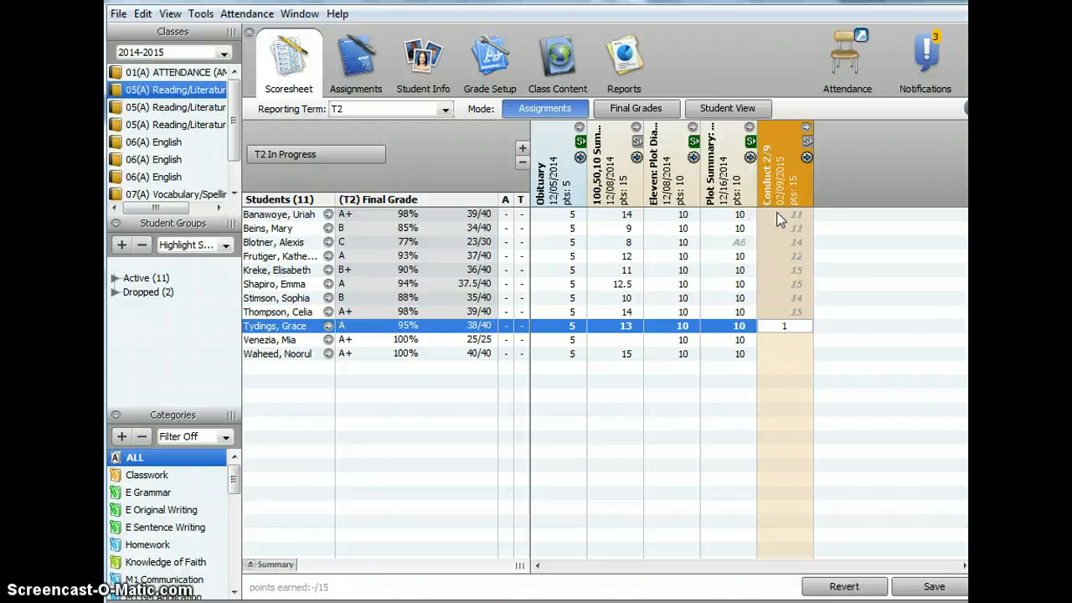
text(4)
key(Return)
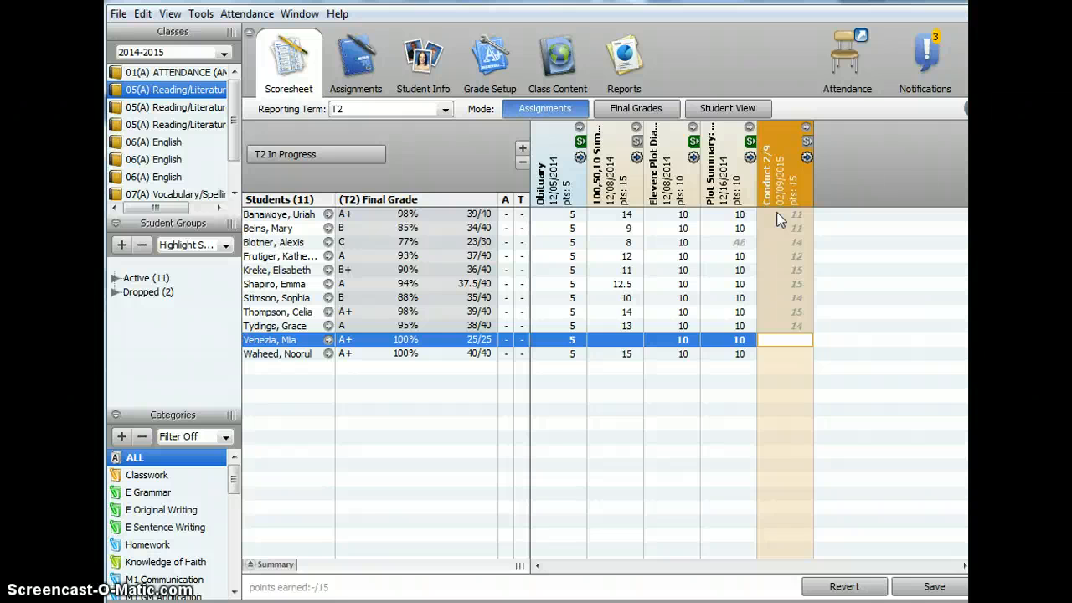
text(14)
key(Return)
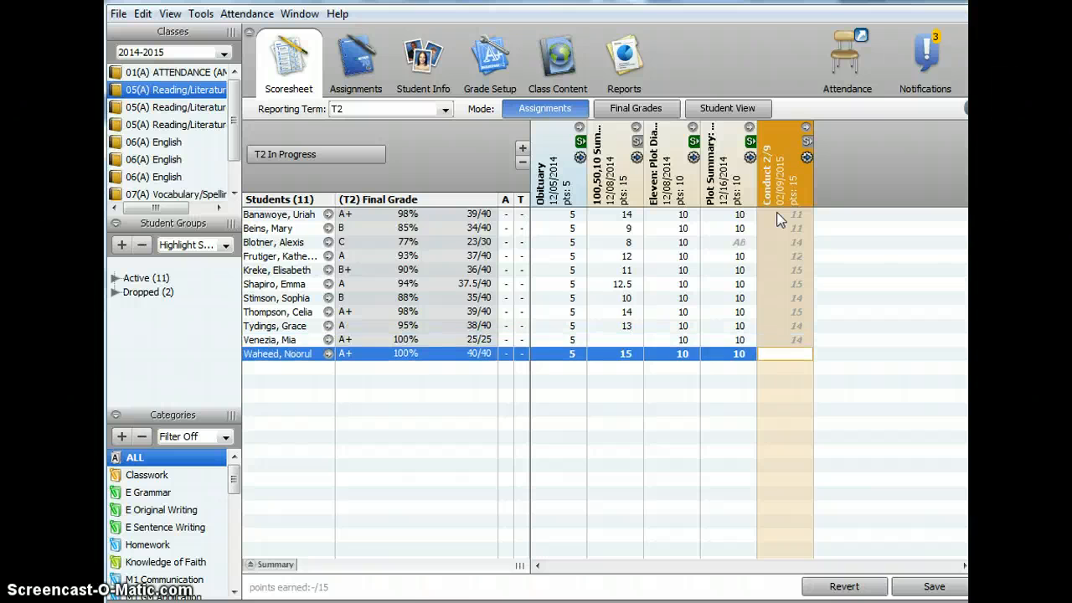
text(14)
- Correct the ninth student's Conduct 2/9 score to 15 and save the scoresheet
key(Up)
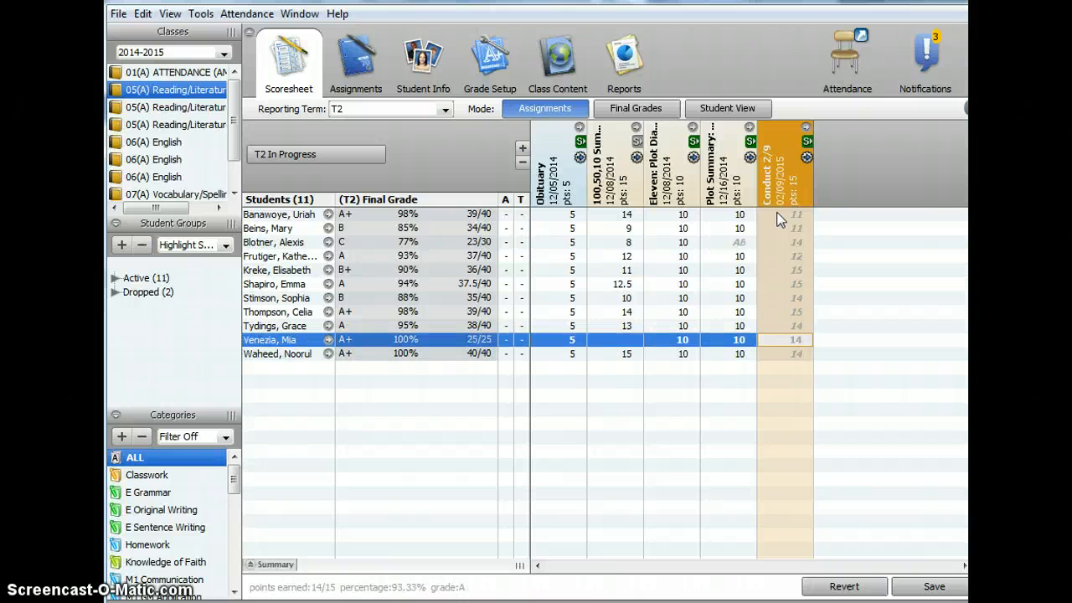
key(Up)
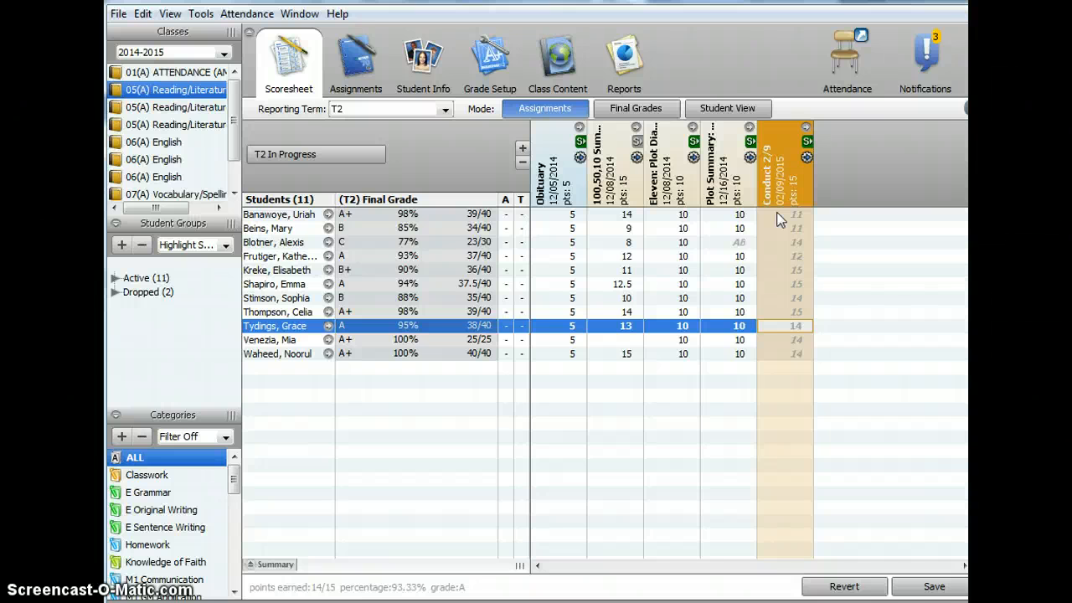
text(15)
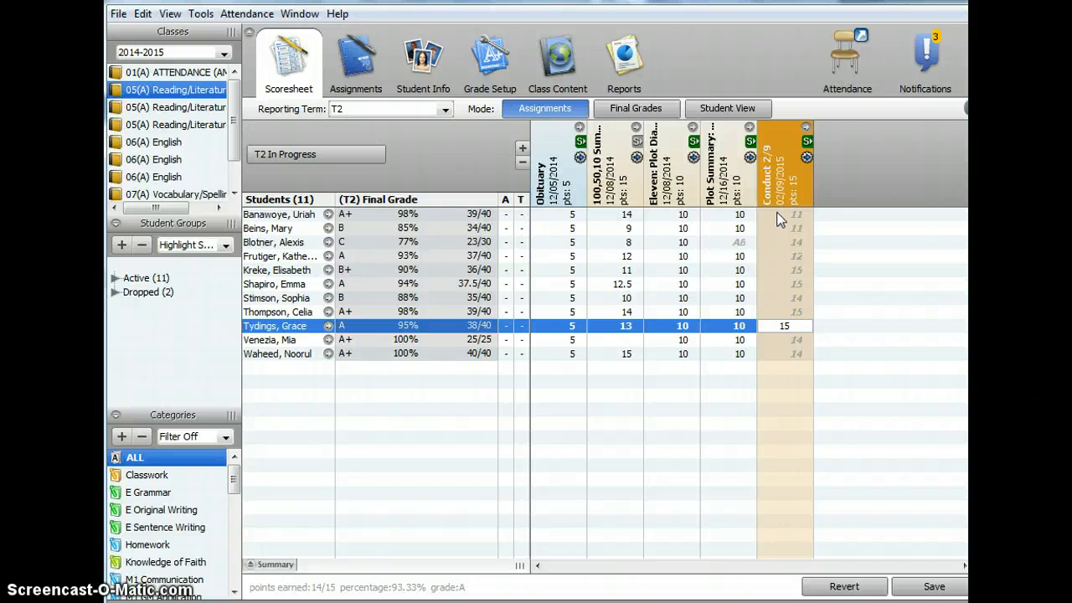
key(Return)
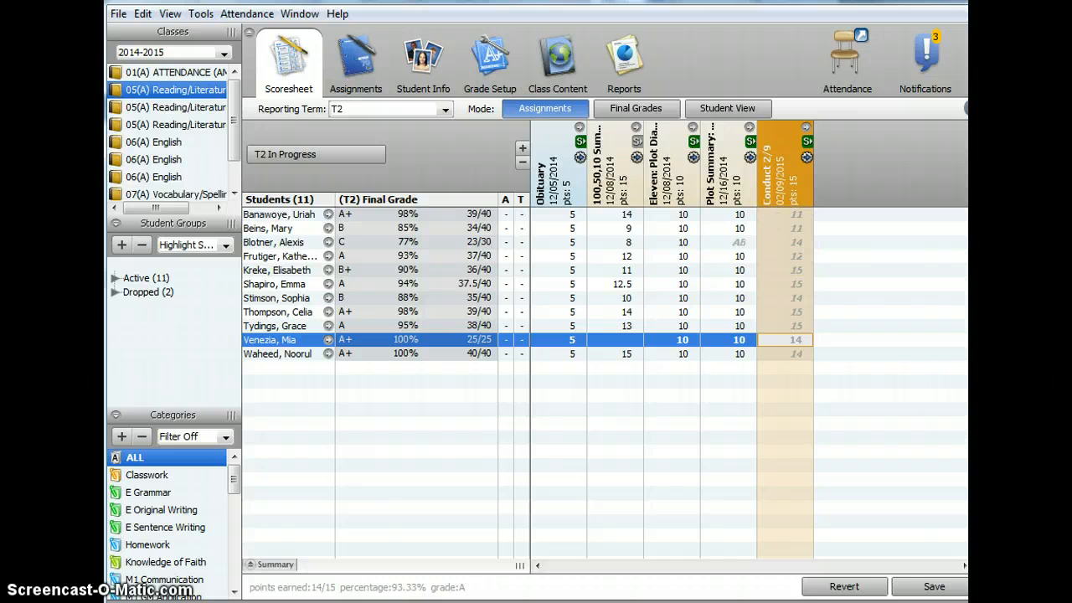
click(936, 587)
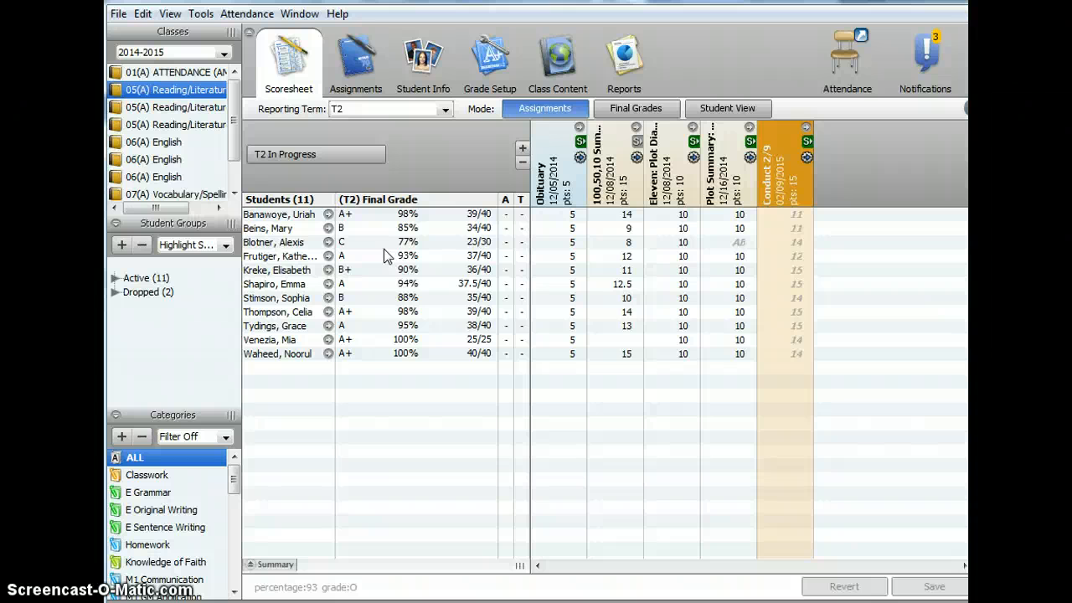
- Create a new assignment named Effort 2/9 in the Classwork category
click(355, 67)
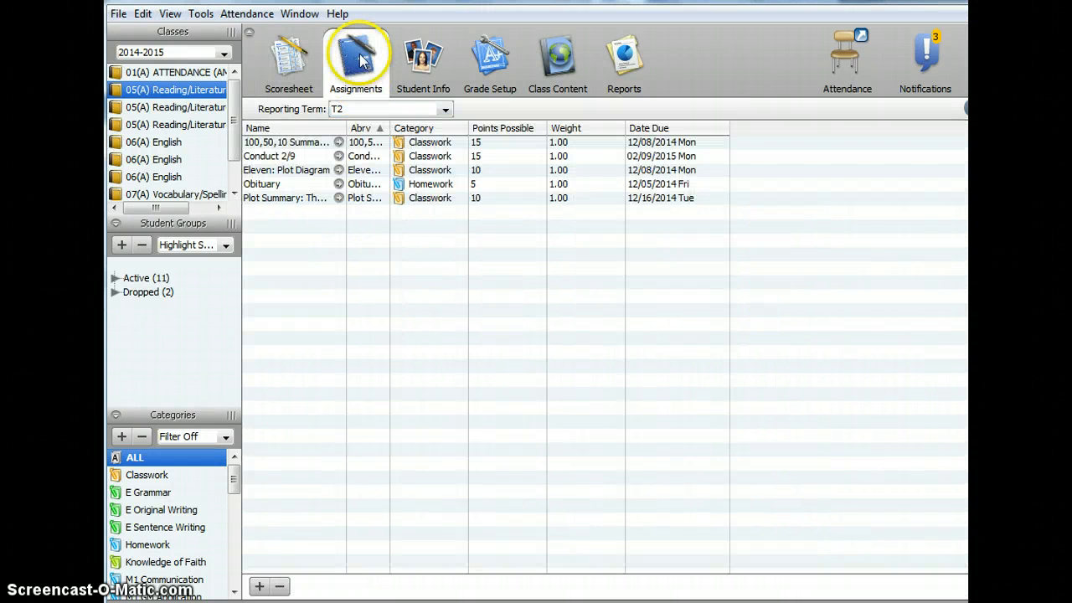
click(259, 586)
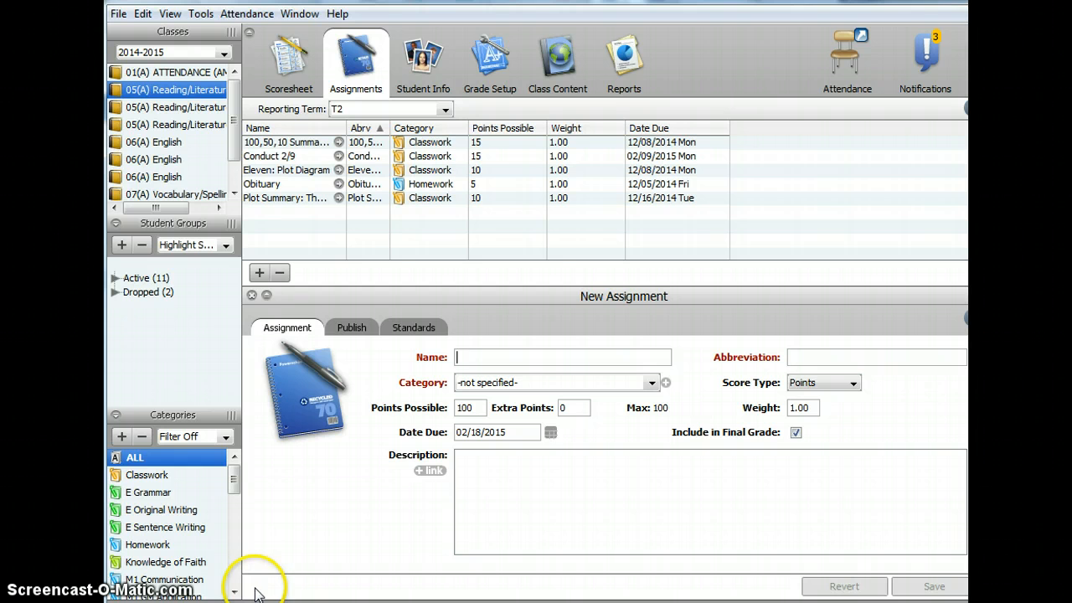
click(478, 356)
text(Effort)
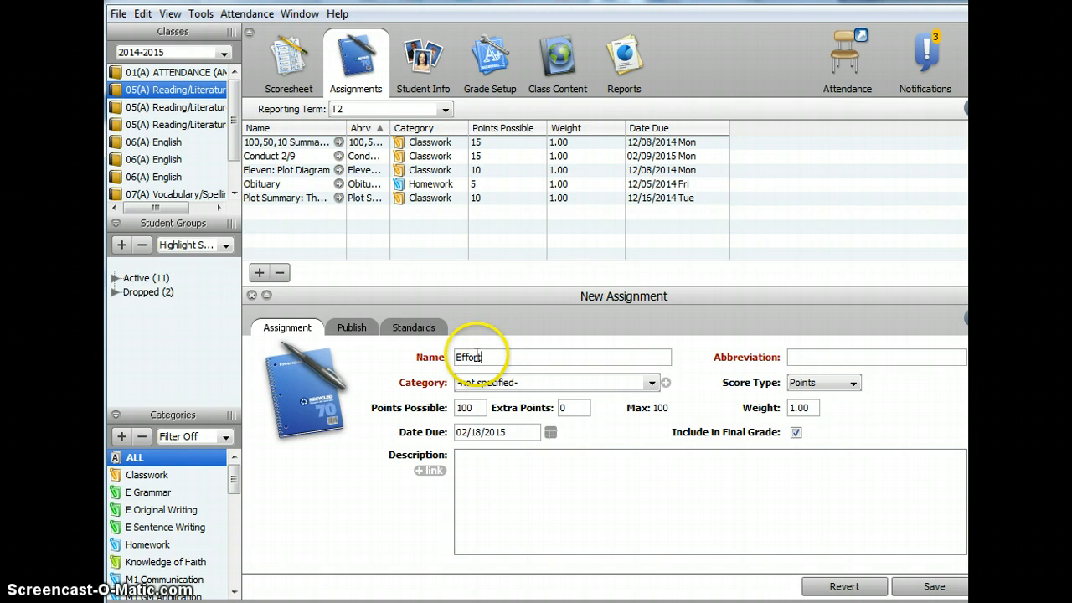
text( 2/9)
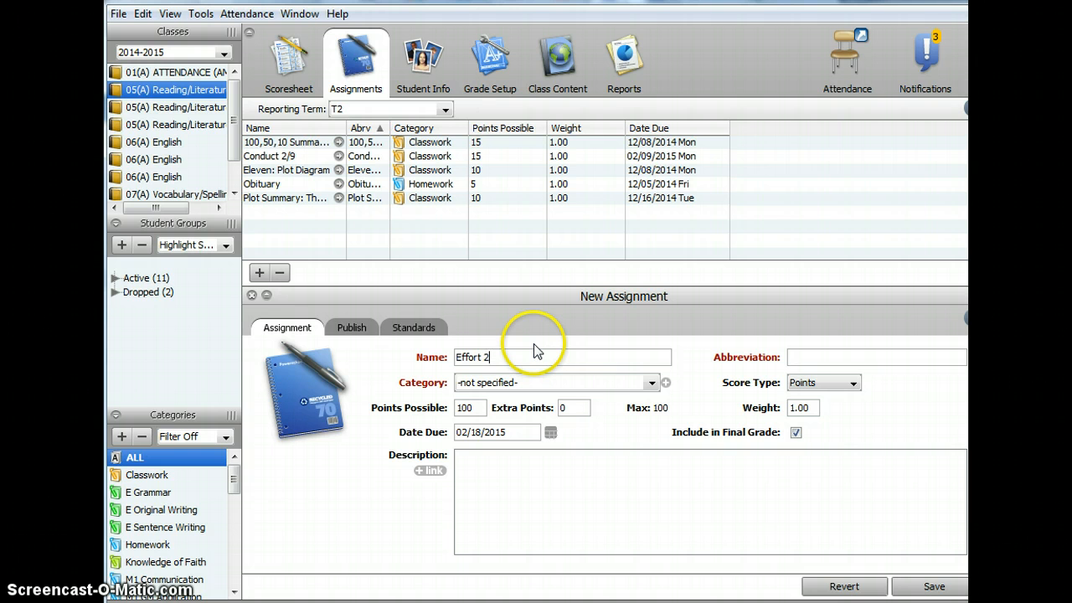
click(651, 383)
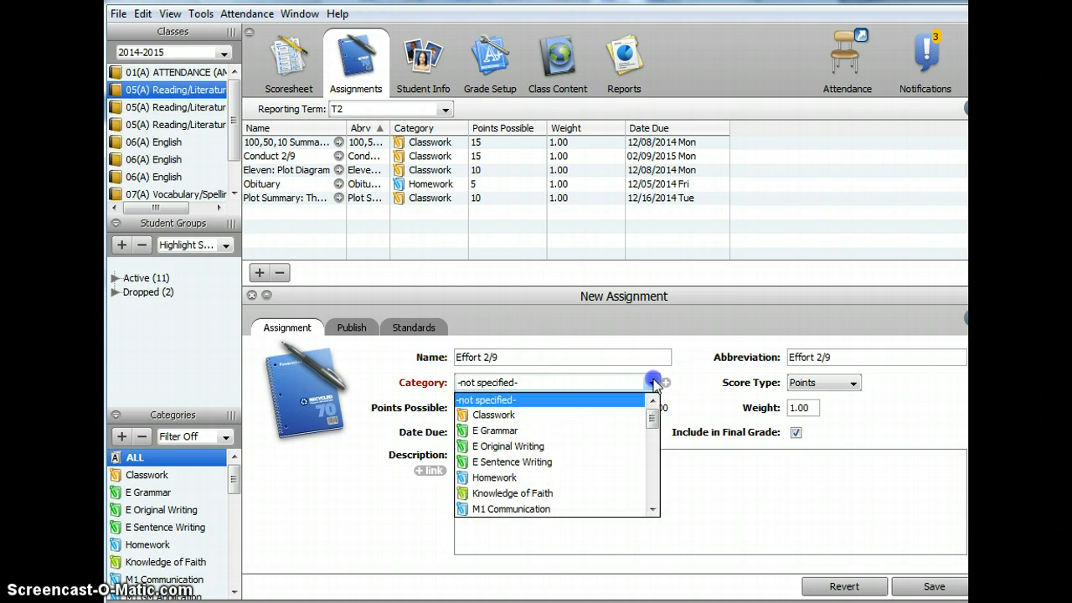
click(596, 416)
- Set the Effort 2/9 assignment to 15 points possible, due 02/09/2015, and exclude it from the final grade
double_click(479, 405)
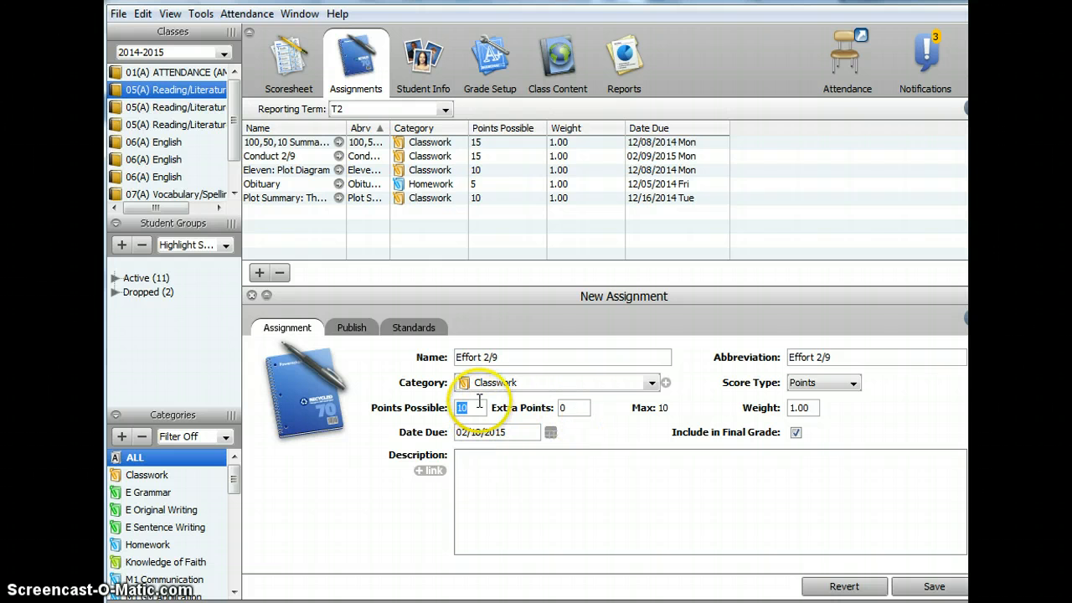
text(15)
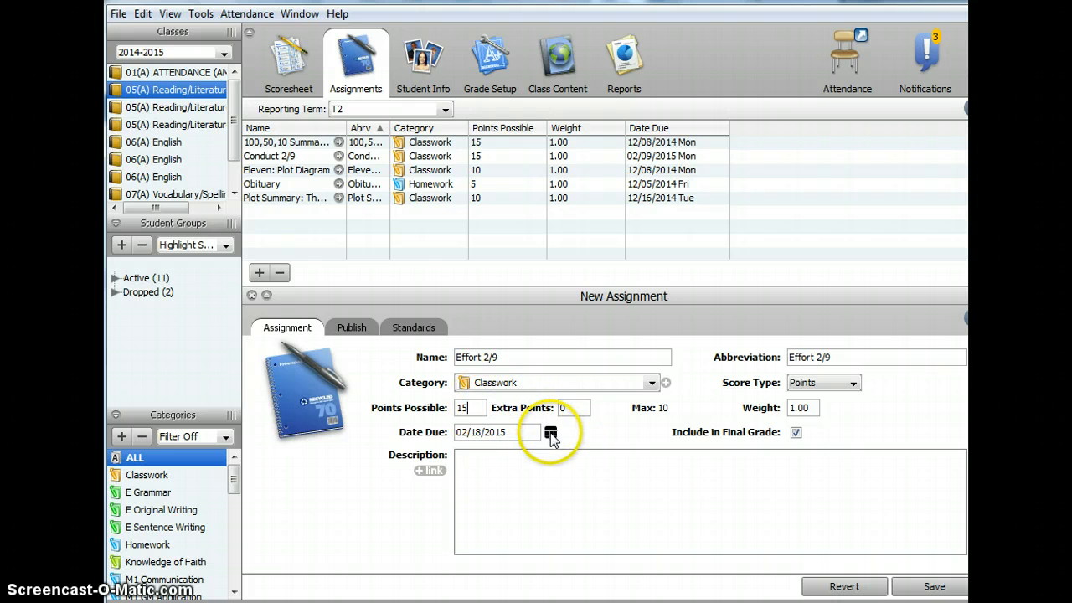
click(551, 434)
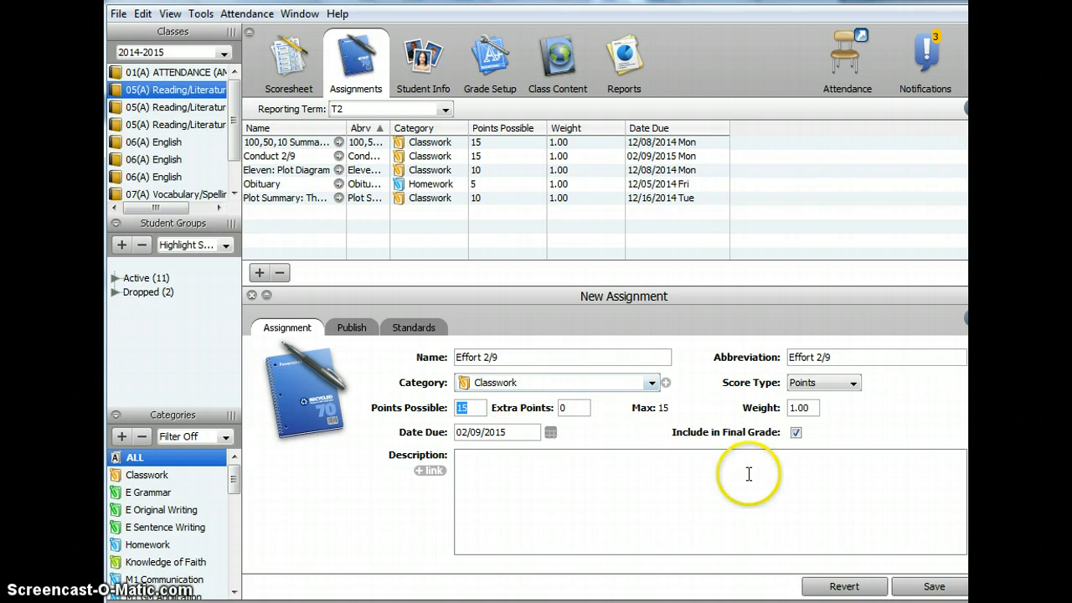
click(795, 433)
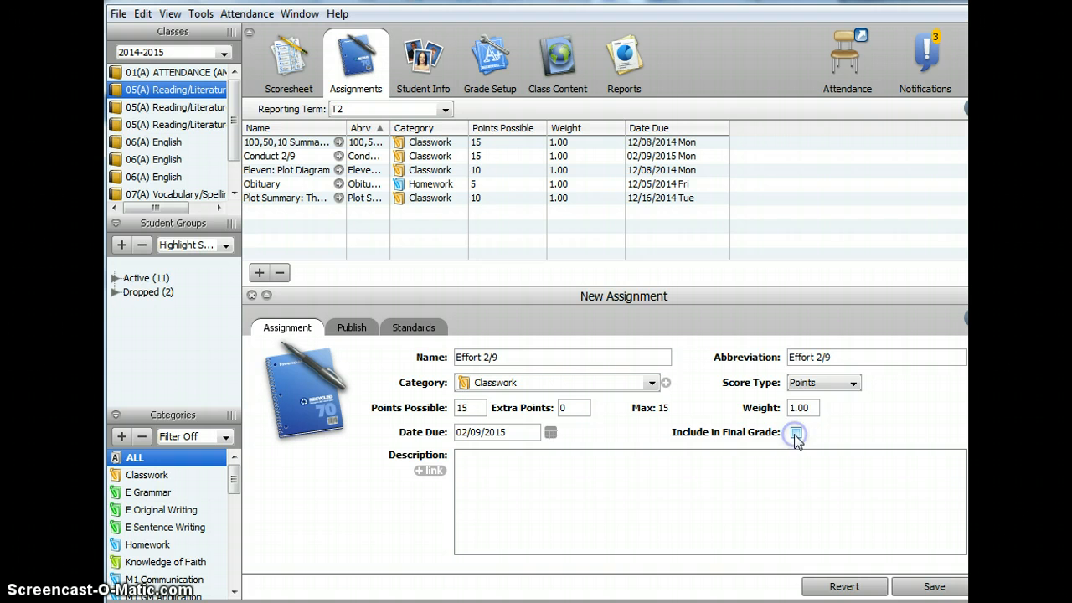
- Link the new assignment to the Effort standard and save it
click(417, 334)
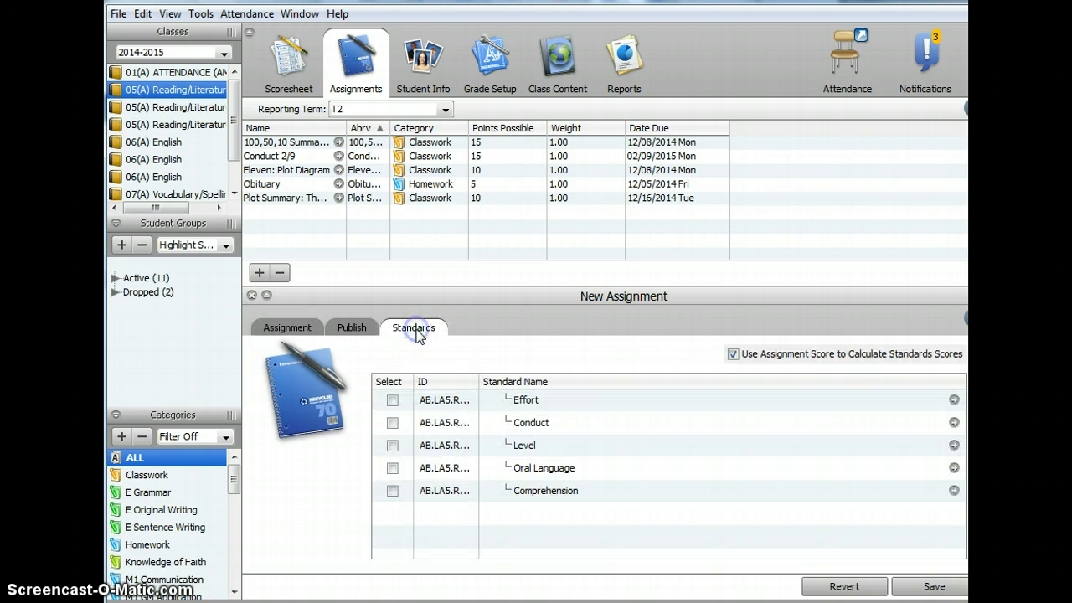
click(392, 401)
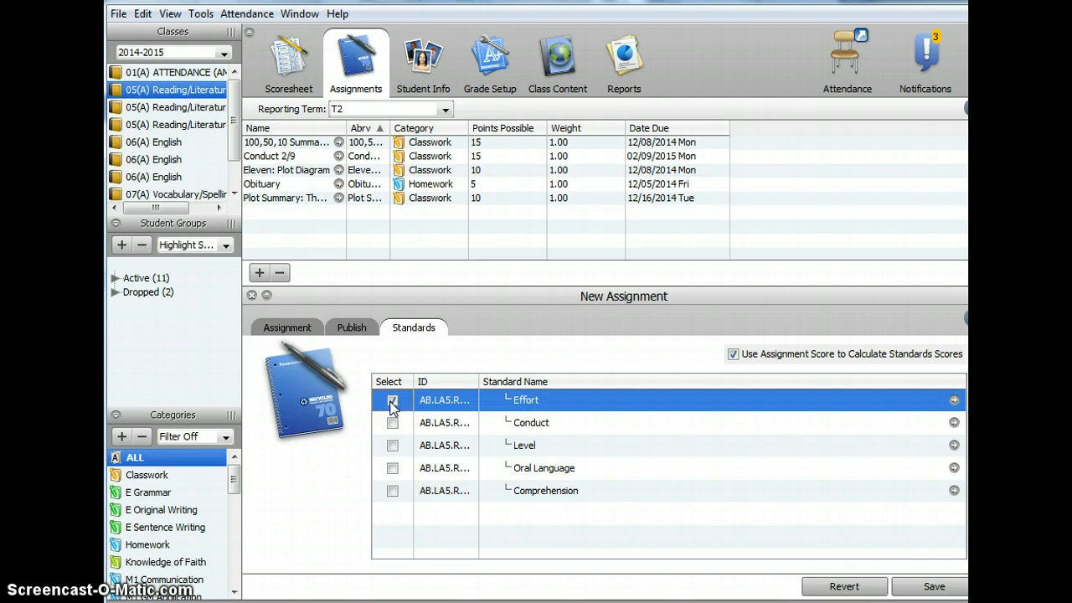
click(922, 586)
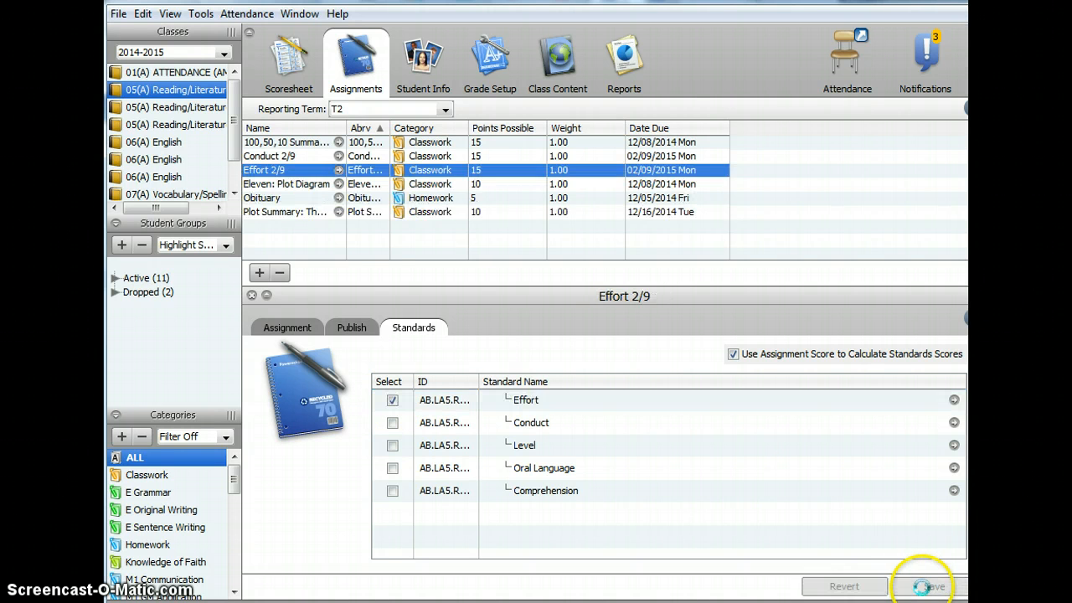
- In the scoresheet's Effort 2/9 column, enter 10, 15, 9 and 15 for the first four students
click(296, 60)
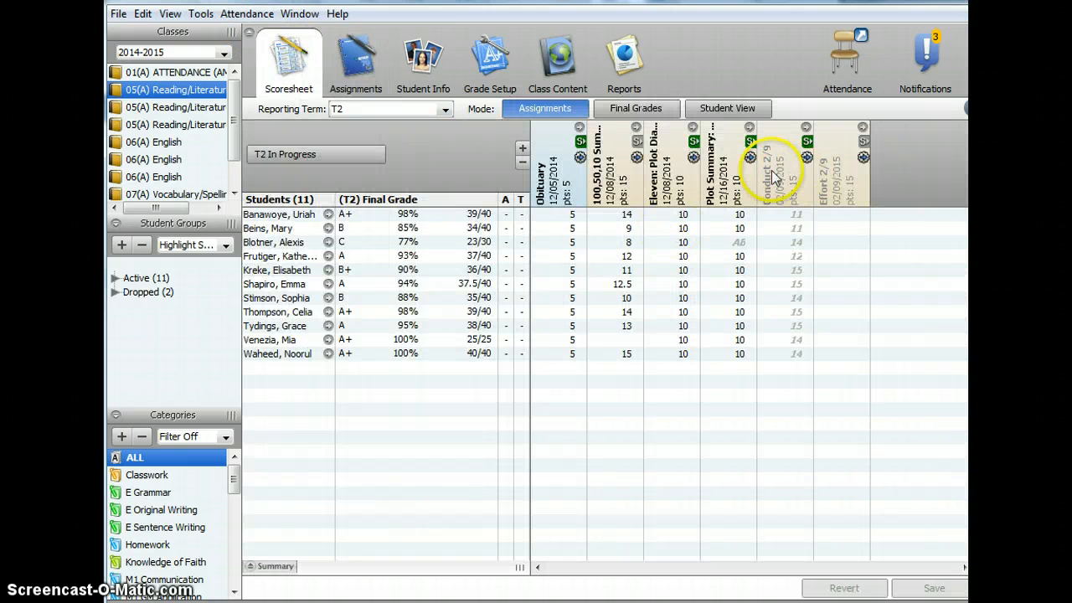
click(843, 218)
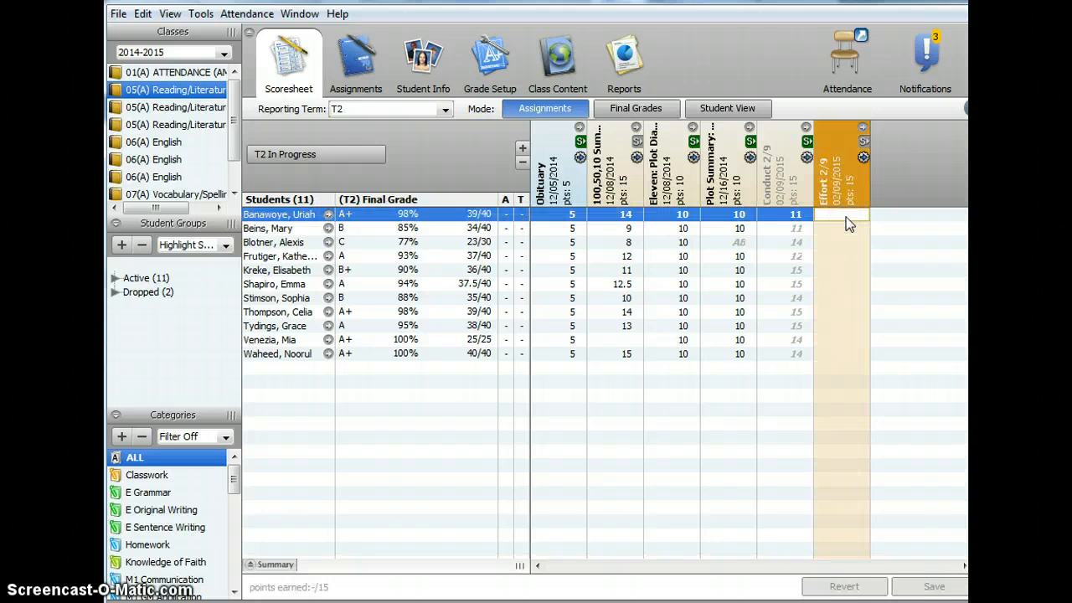
text(16)
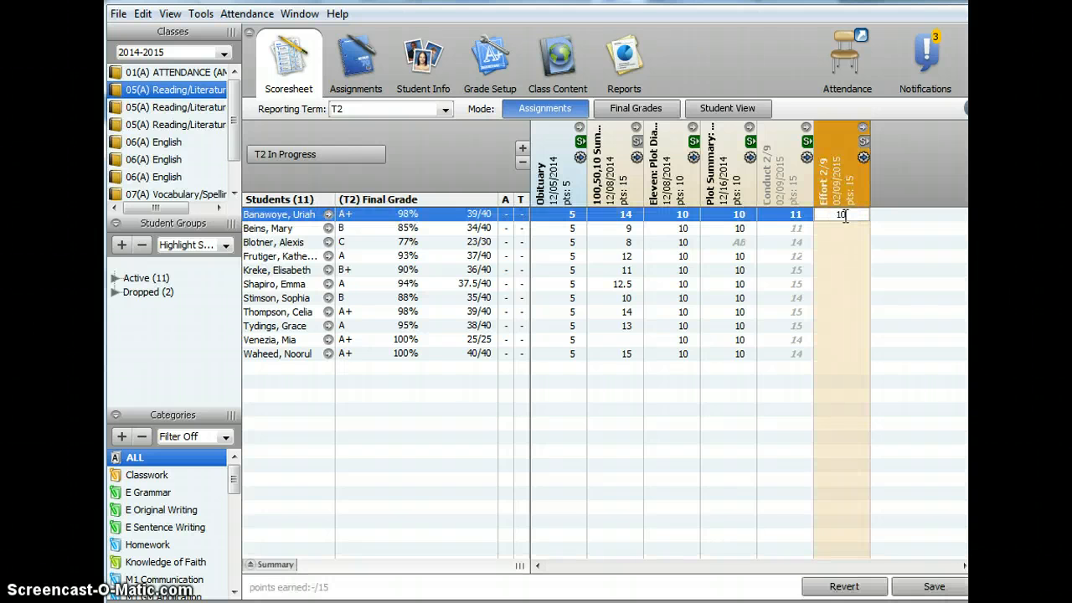
key(Return)
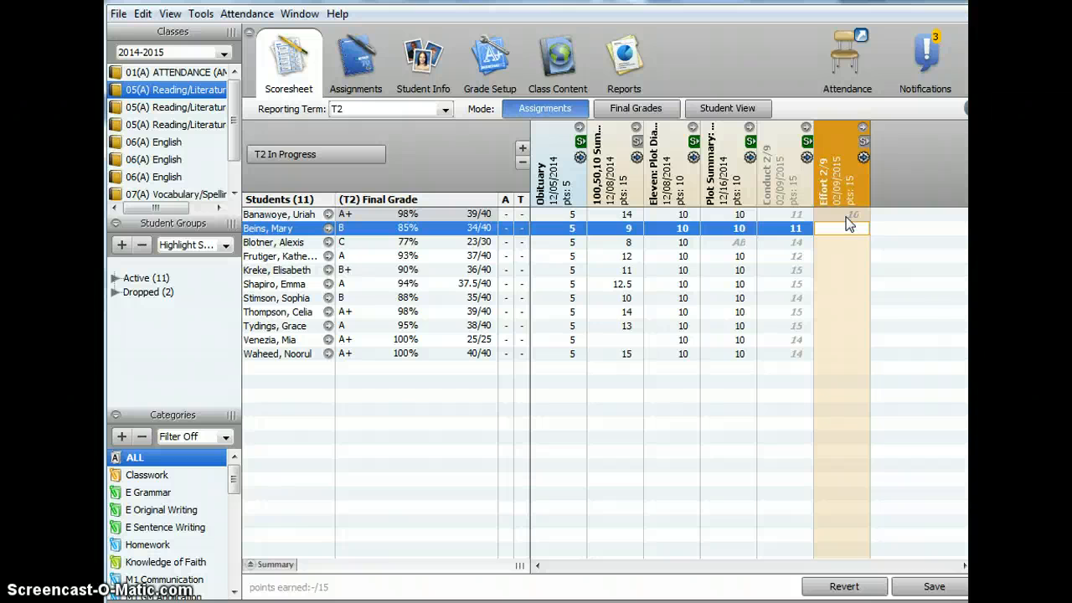
text(16)
key(Return)
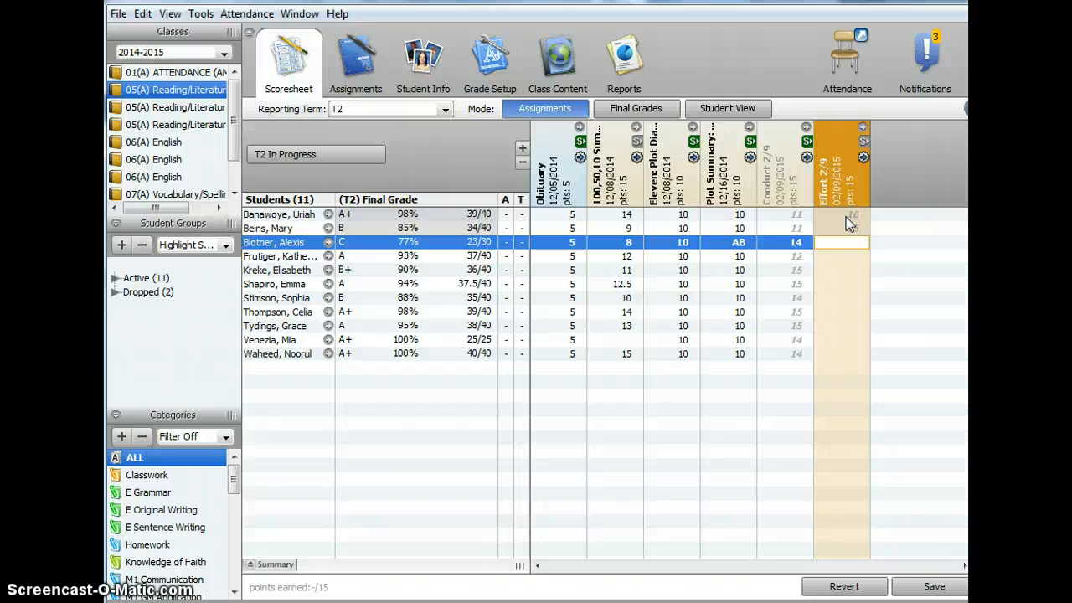
text(5)
key(Return)
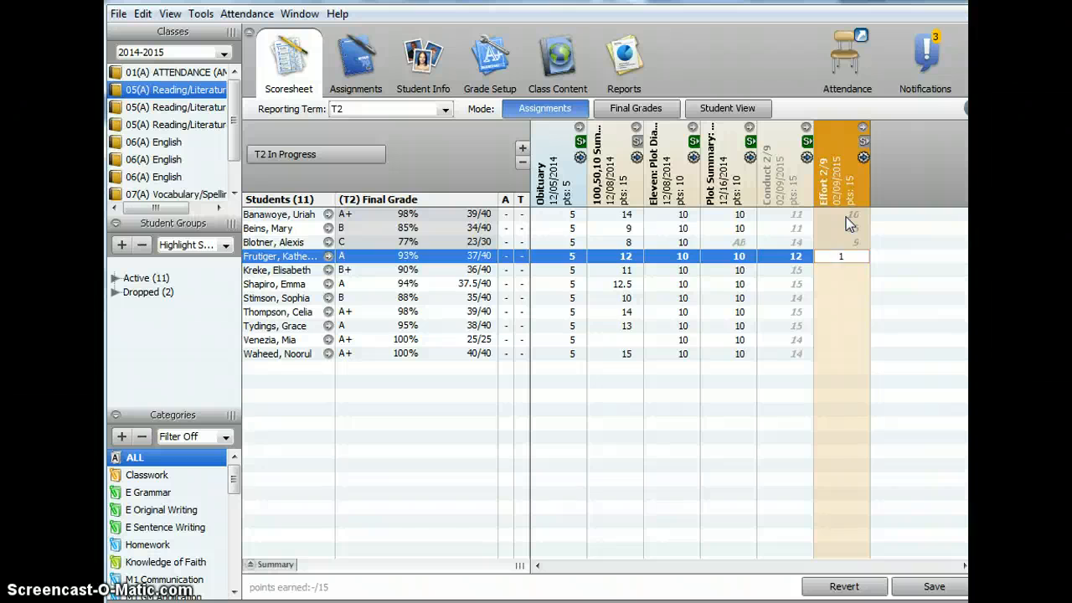
text(15)
key(Return)
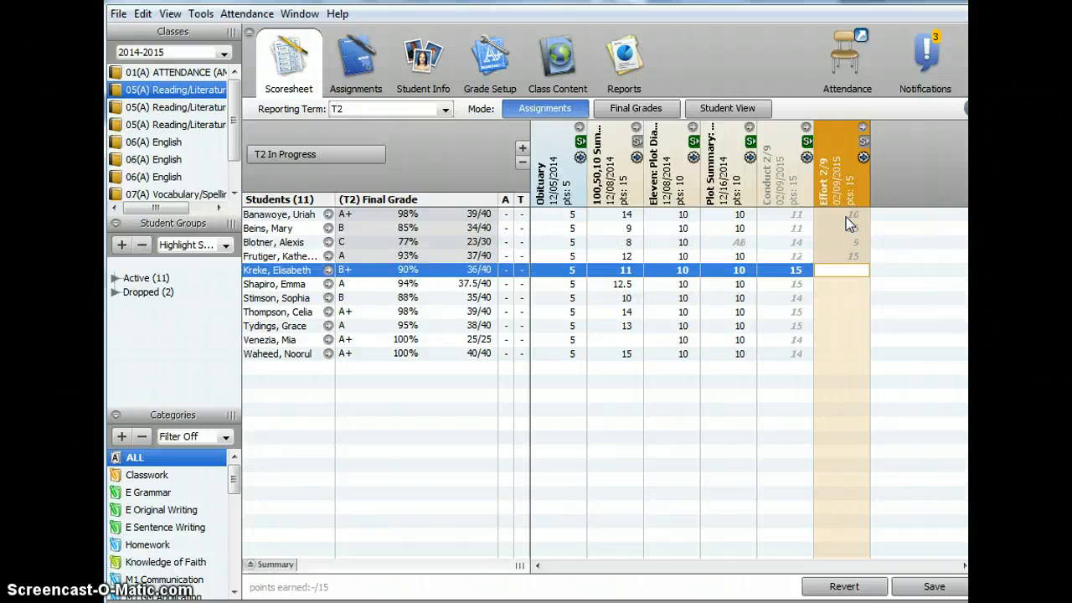
- Enter Effort 2/9 scores of 13, 15, 11 and 5 for the fifth to eighth students
text(15)
key(Return)
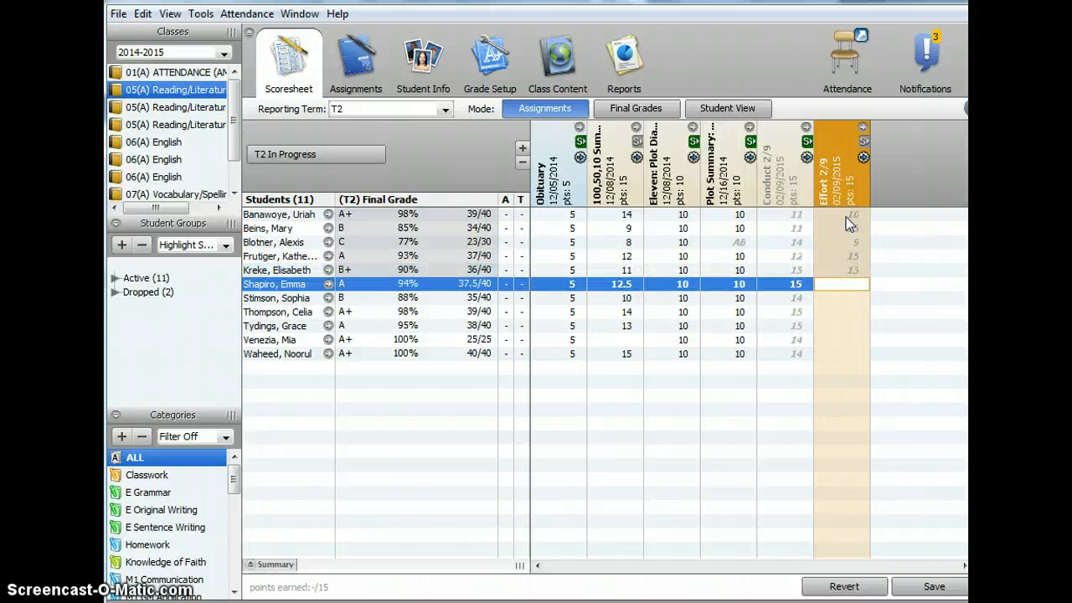
text(15)
key(Return)
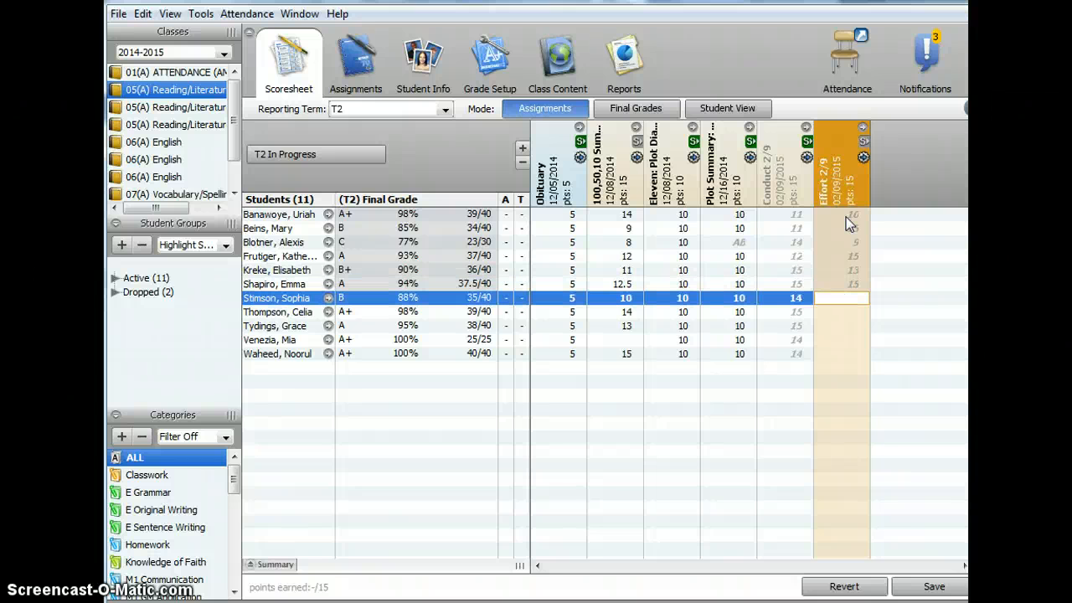
text(11)
key(Return)
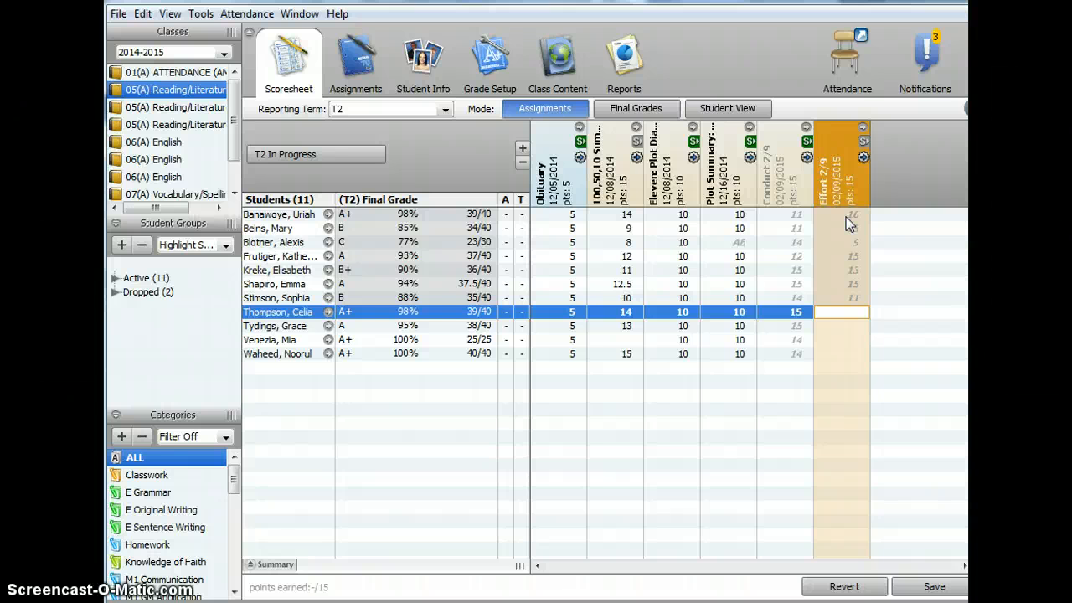
text(5)
key(Return)
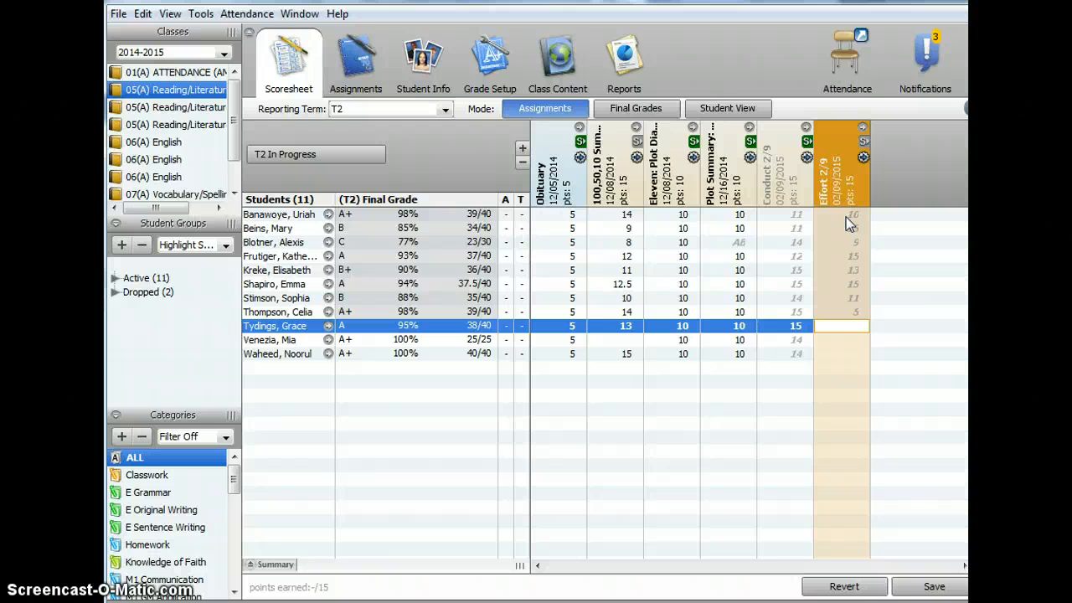
- Enter an Effort 2/9 score of 15 for each of the last three students and save the scoresheet
text(15)
key(Return)
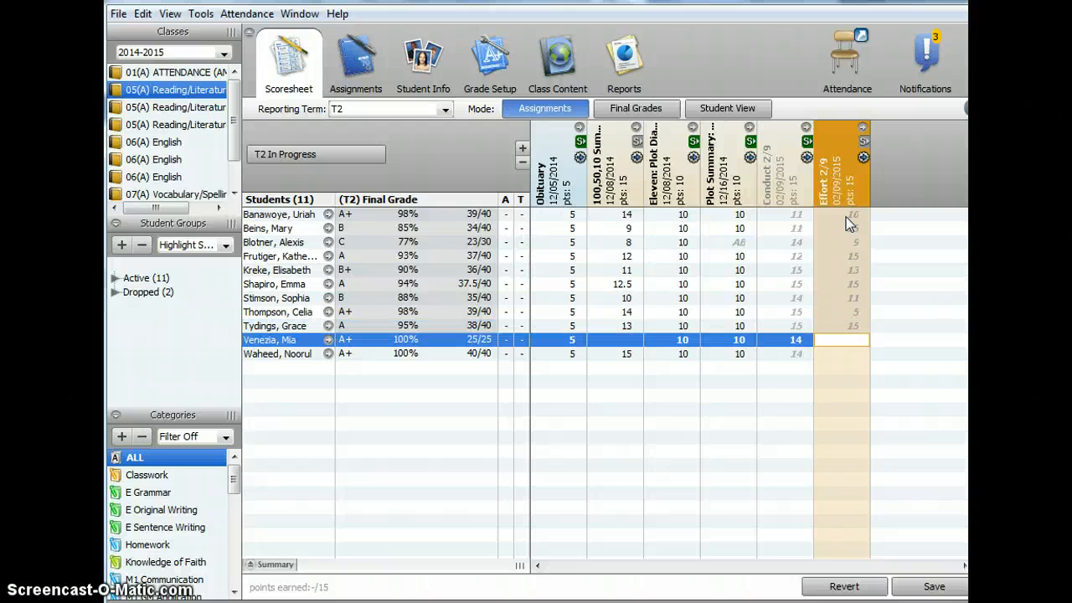
text(15)
key(Return)
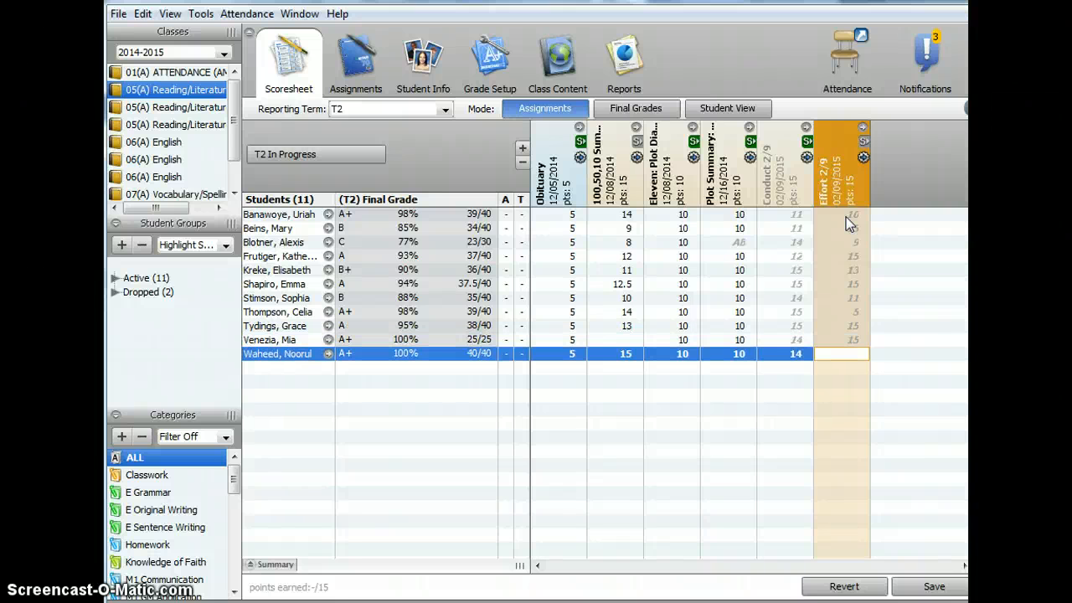
text(15)
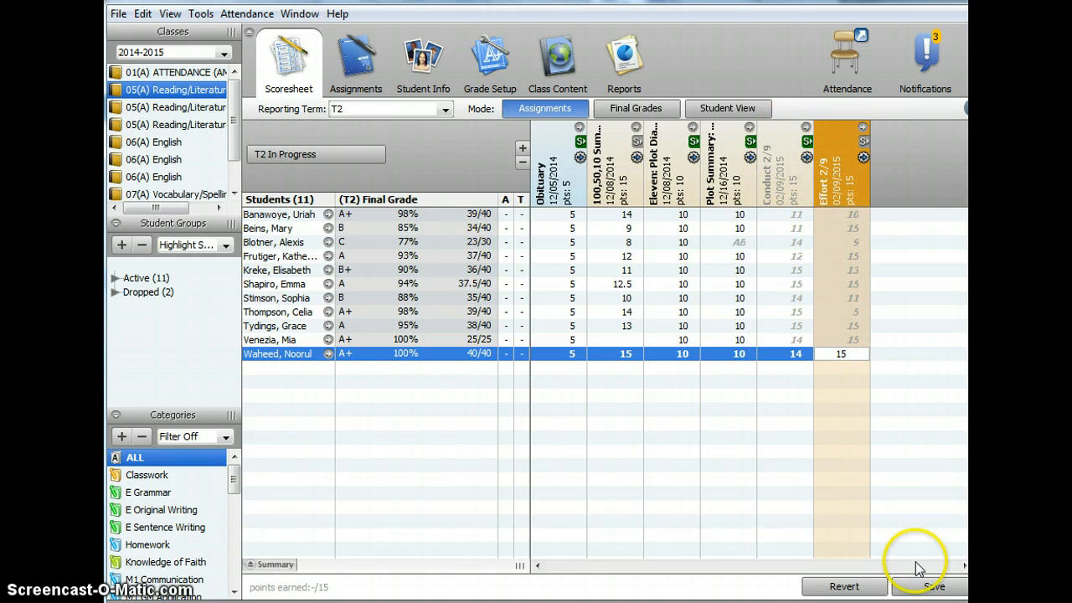
click(912, 587)
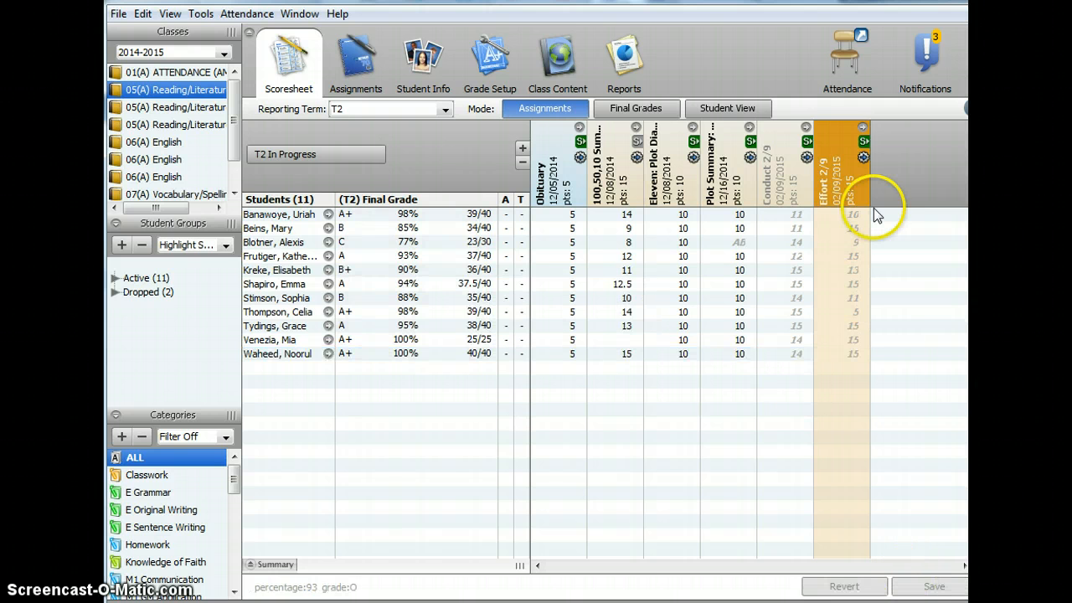
- Run the Standards Report for reporting term T2 and open the generated report
click(625, 65)
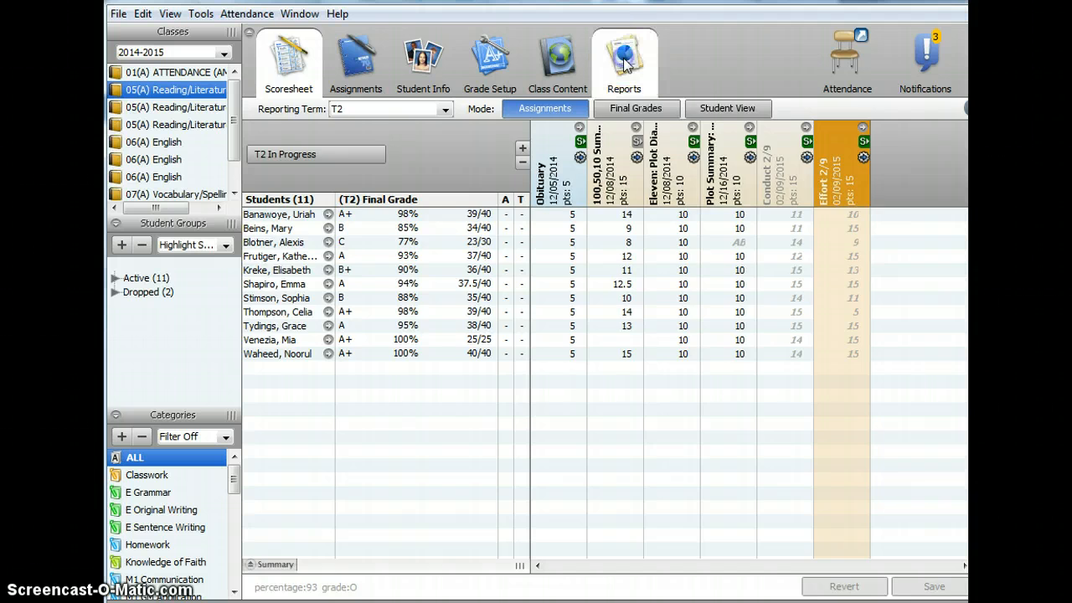
click(325, 224)
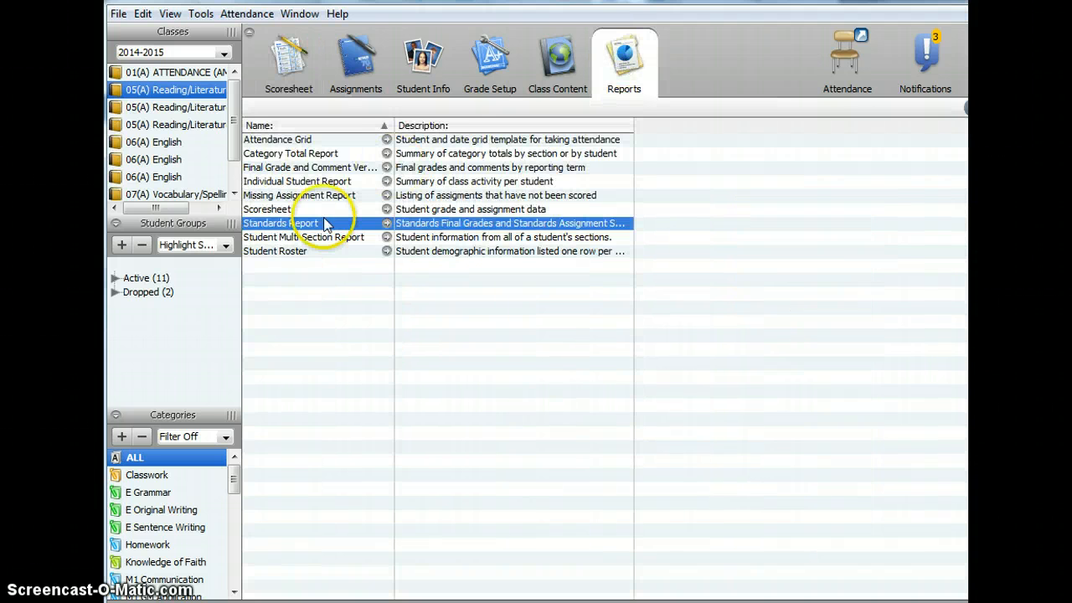
double_click(499, 230)
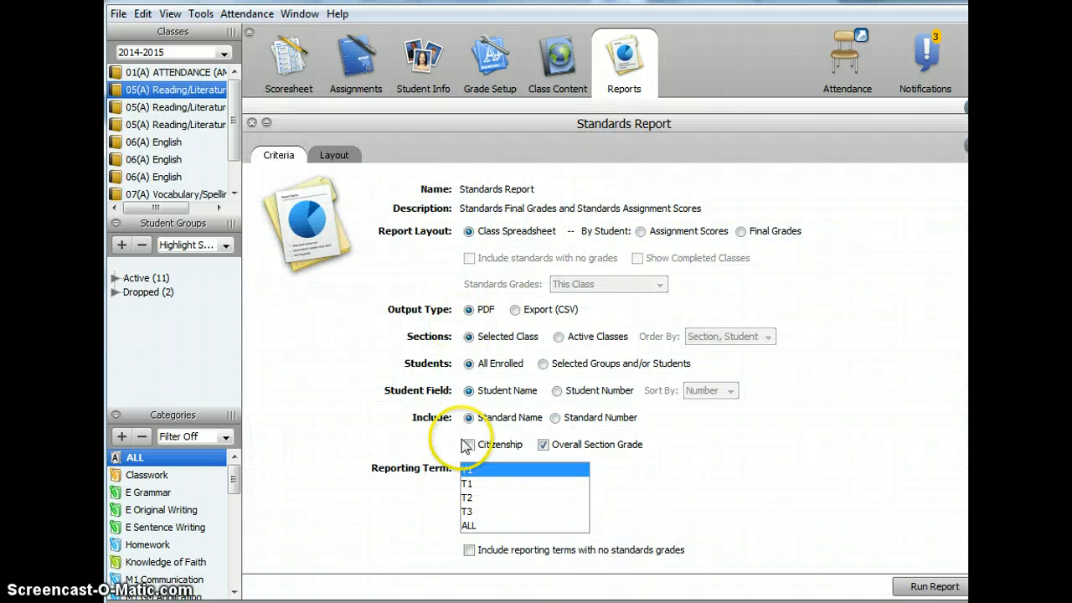
click(468, 498)
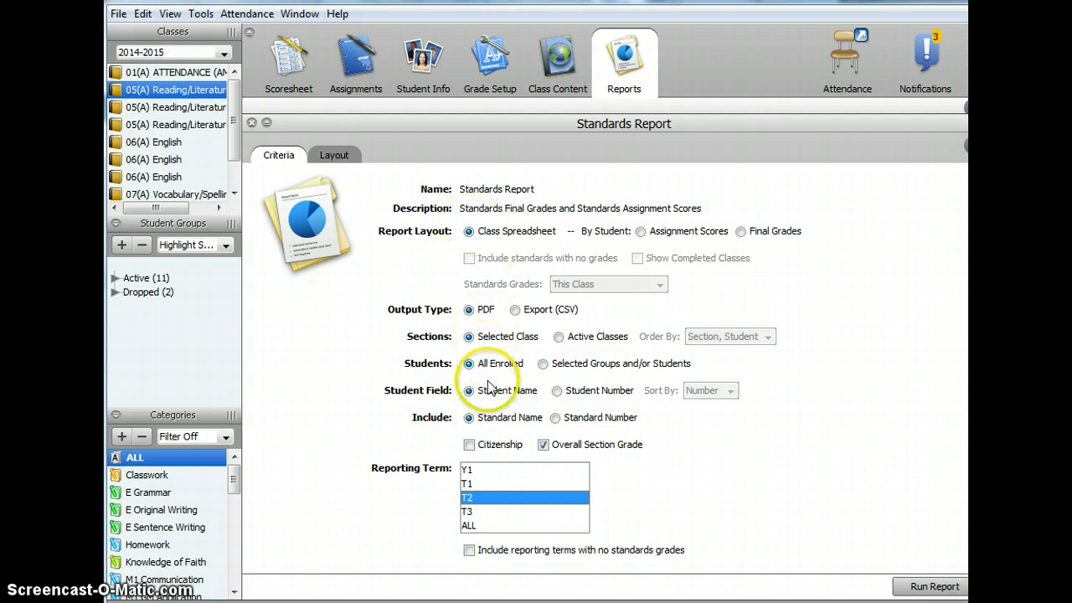
click(935, 587)
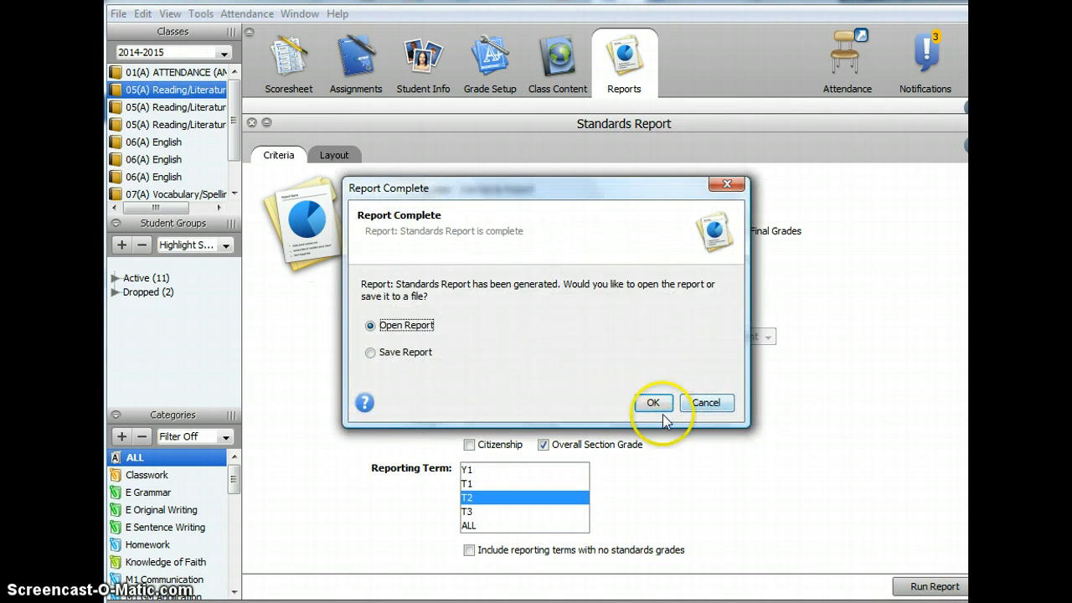
click(654, 404)
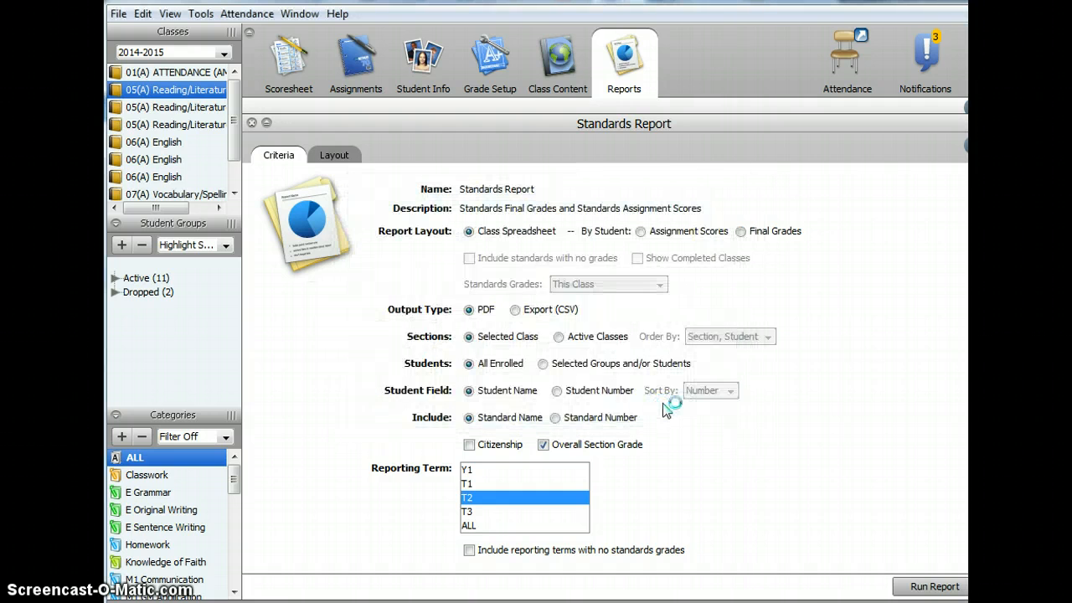